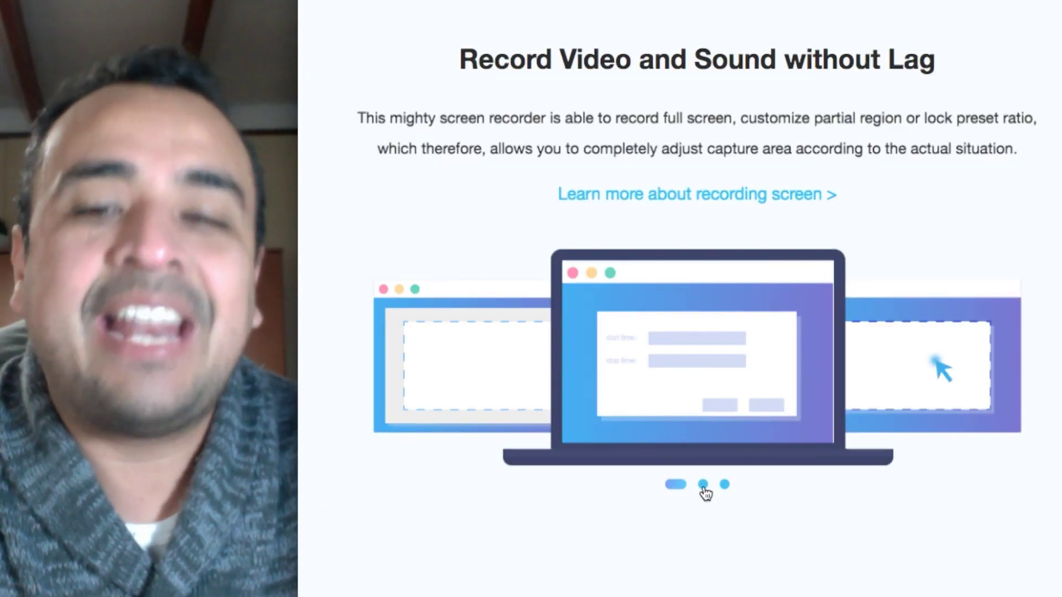
Step: Look through the screen recording slides on the Joyoshare VidiKit page and download the Windows free trial
click(703, 485)
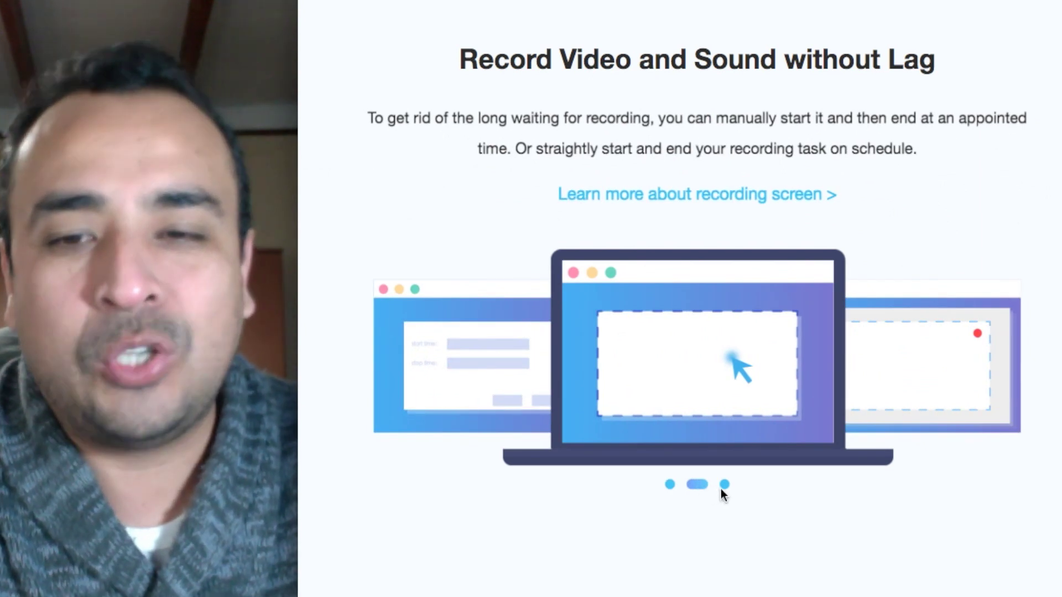
click(723, 487)
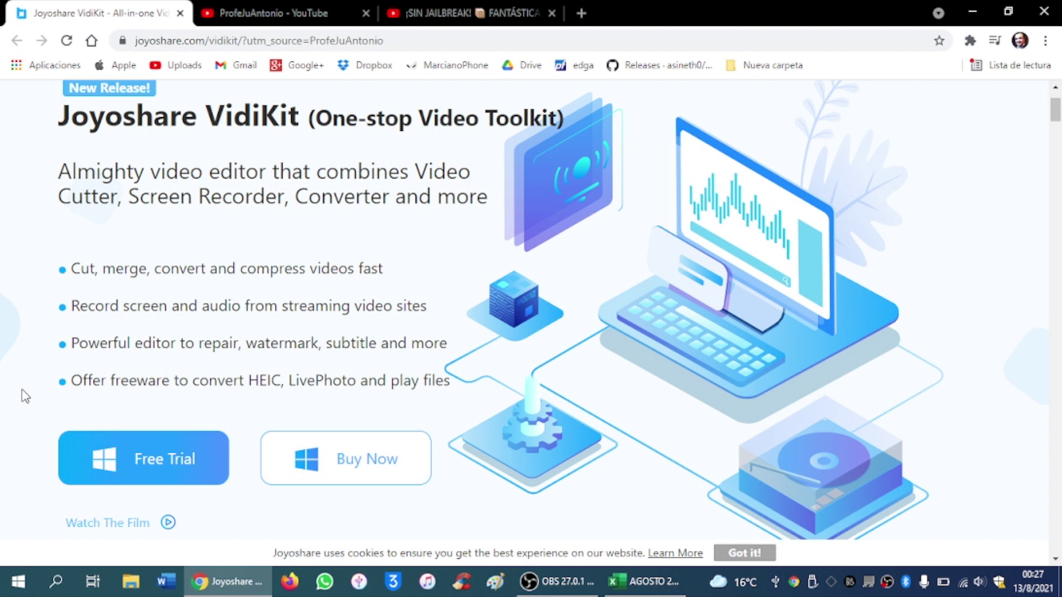
mouse_move(164, 477)
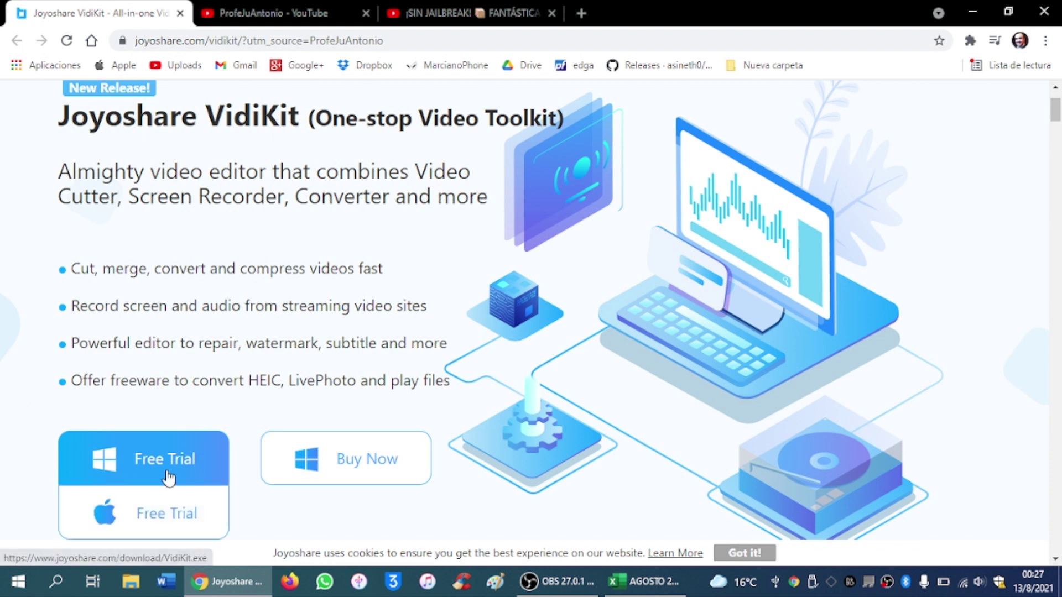
click(145, 453)
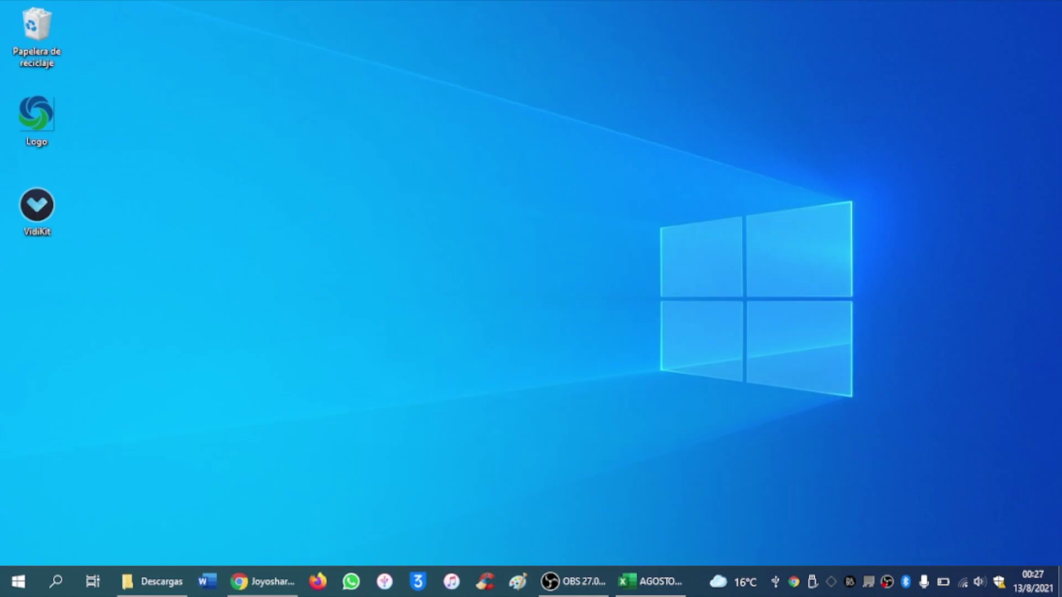
Step: Run the VidiKit installer from the desktop as administrator and accept the license agreement
right_click(46, 206)
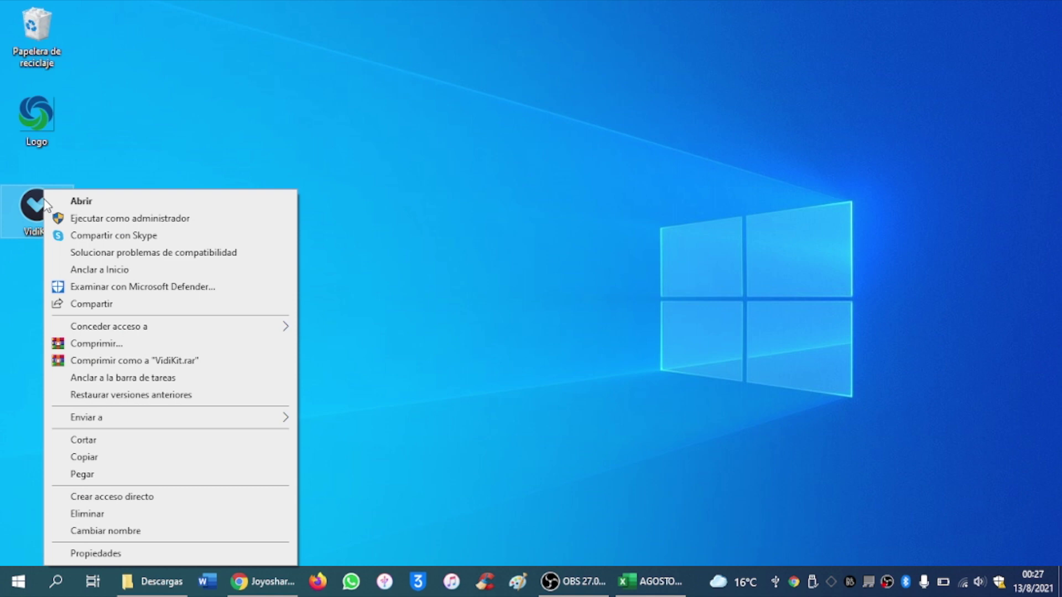
click(81, 219)
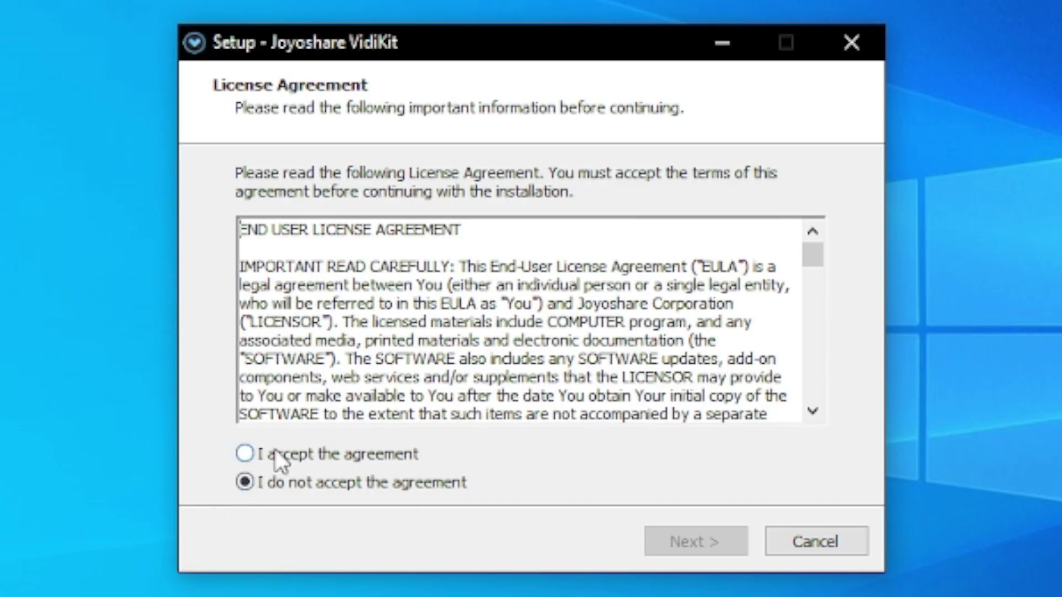
click(274, 452)
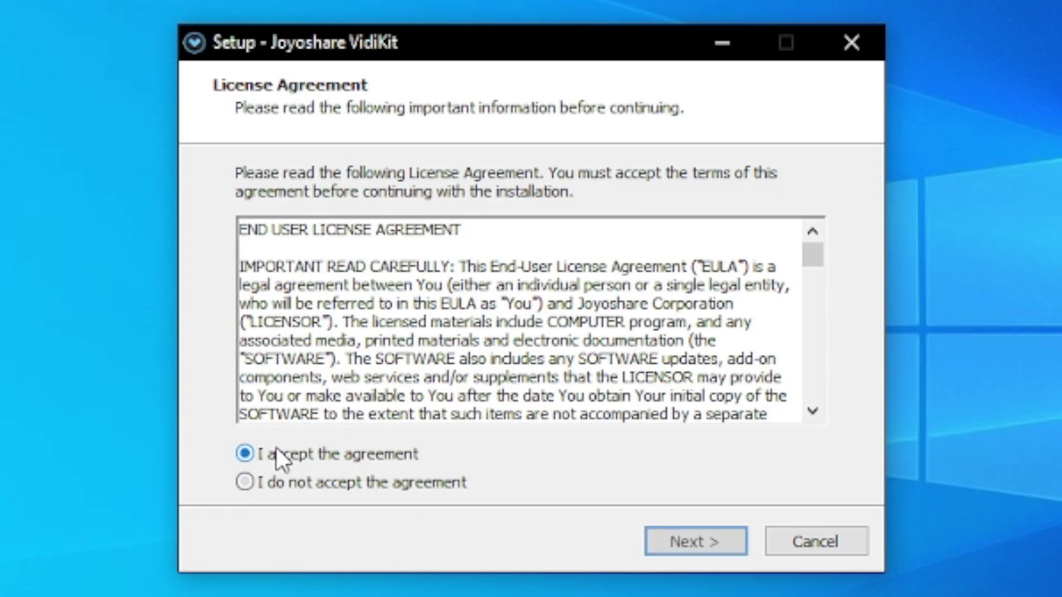
click(700, 537)
click(700, 537)
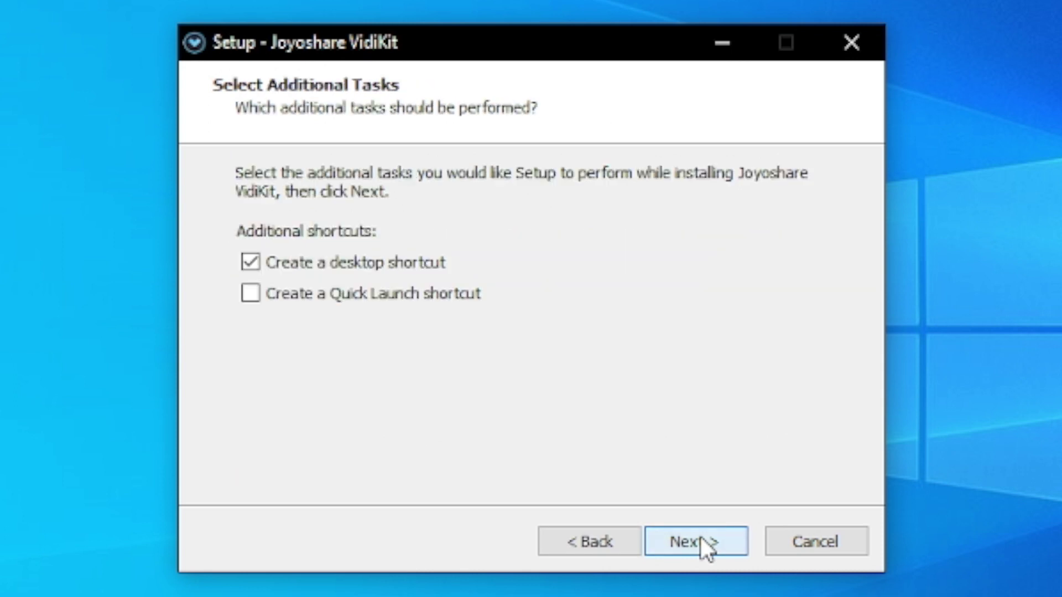
Step: Install VidiKit with a desktop shortcut, finish setup with the launch option enabled, and minimize the browser
click(700, 537)
click(701, 536)
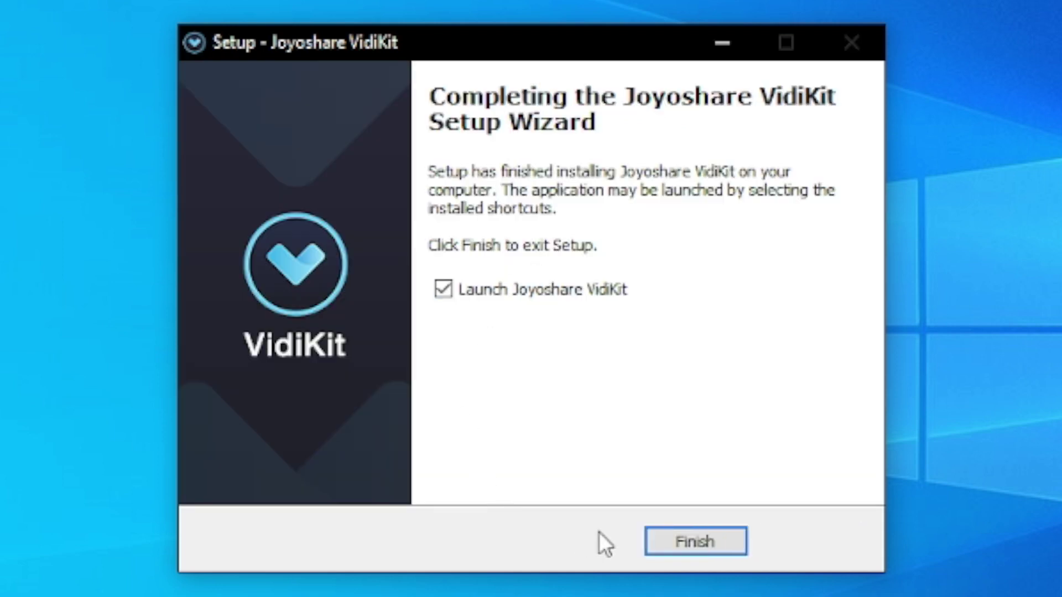
click(667, 536)
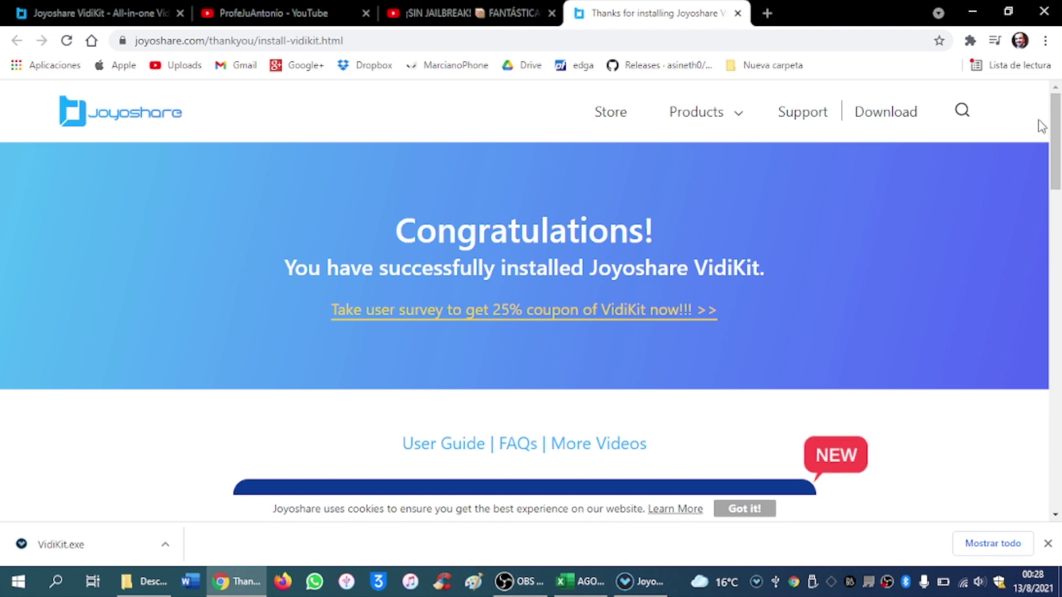
click(975, 9)
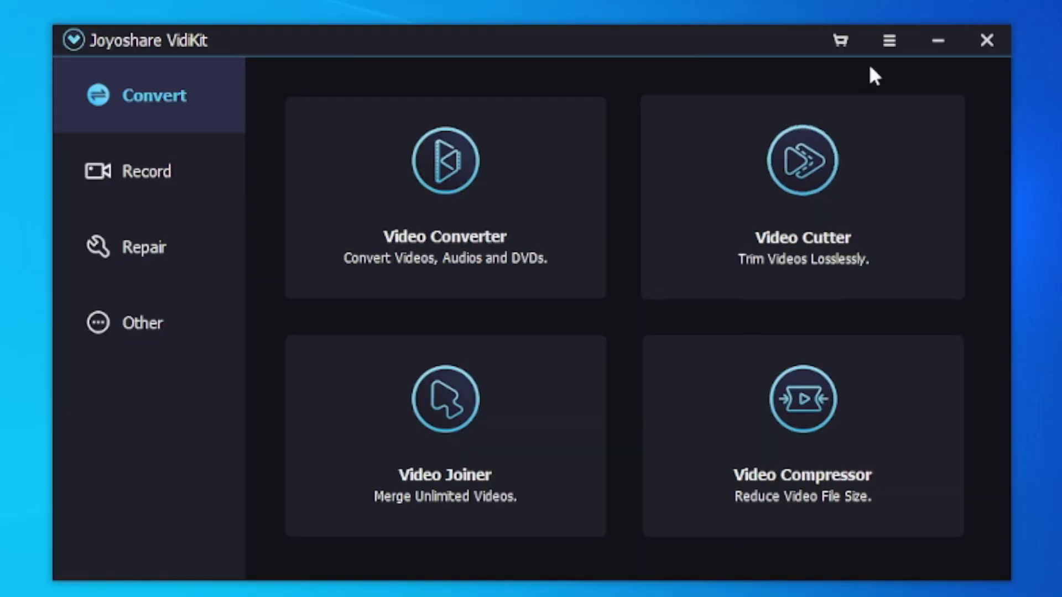
Step: Set the preferences to automatically update to the newest version and to minimize to tray on close
click(887, 41)
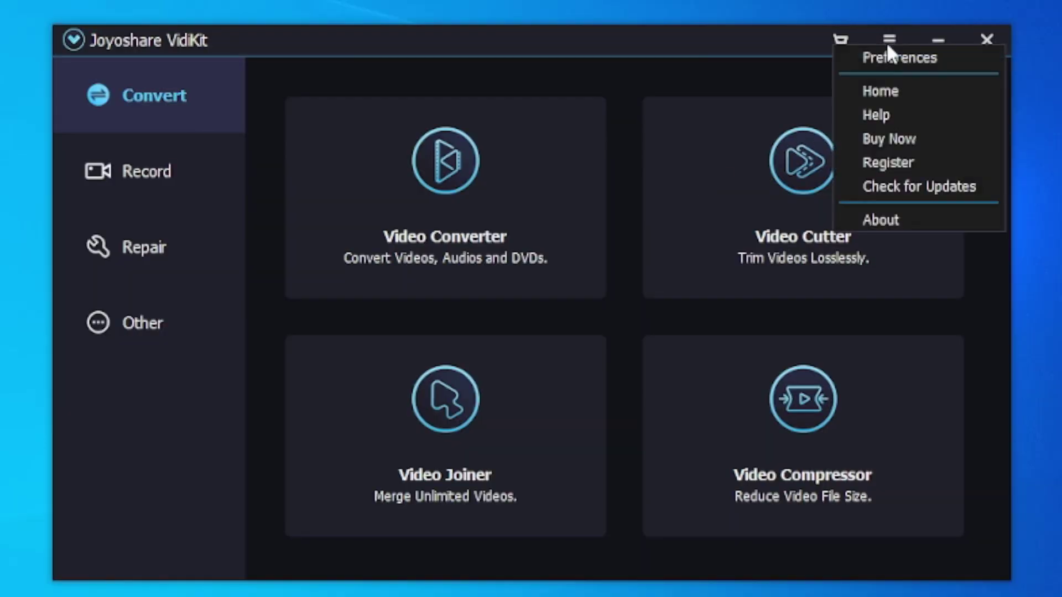
click(887, 52)
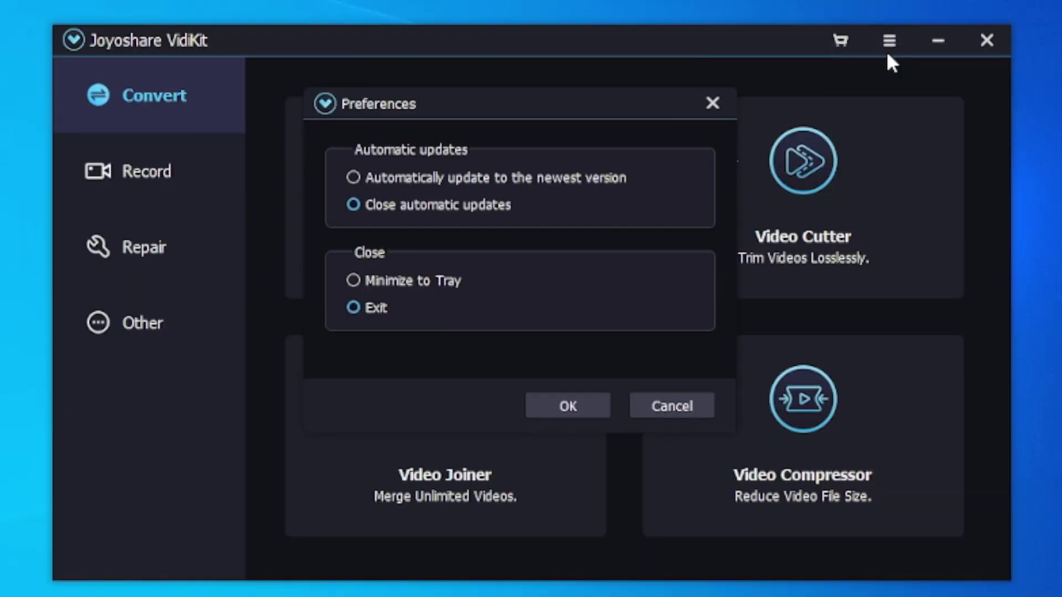
click(424, 178)
click(430, 204)
click(434, 176)
click(432, 206)
click(424, 181)
click(381, 282)
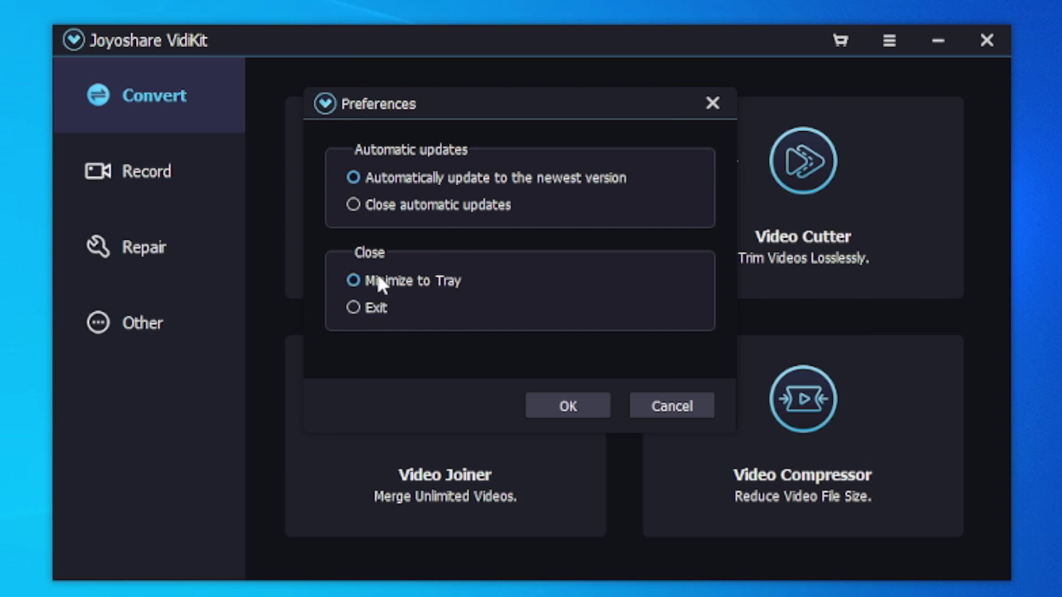
click(584, 407)
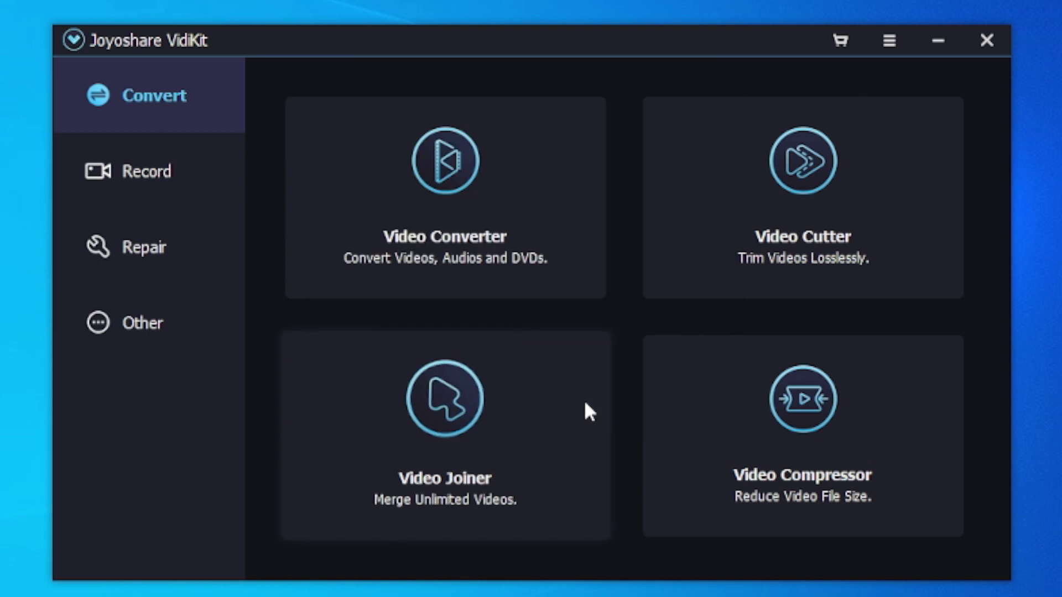
Step: View the program's version information and close it
click(889, 42)
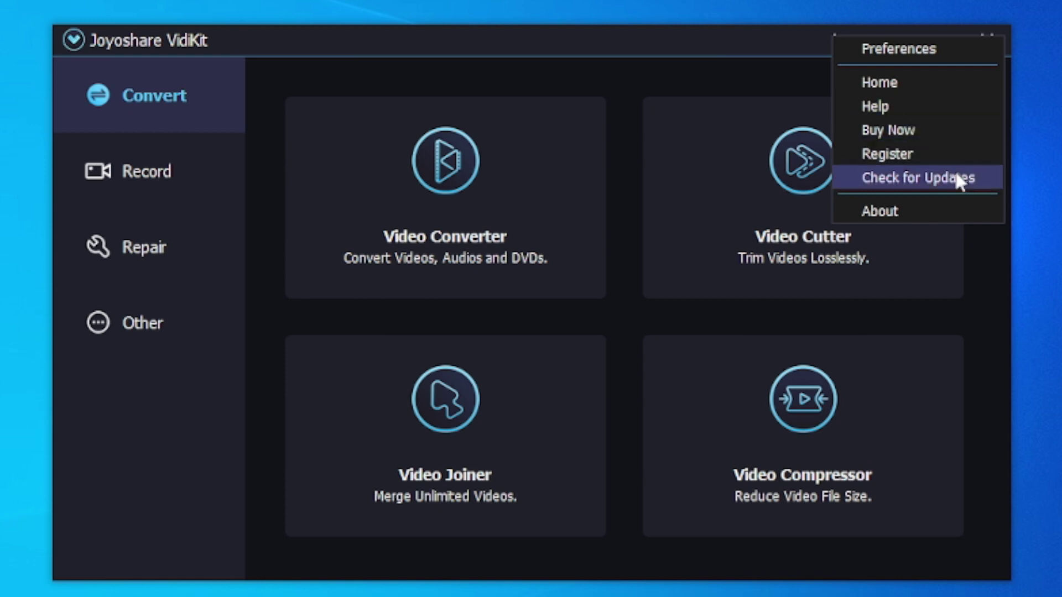
click(955, 210)
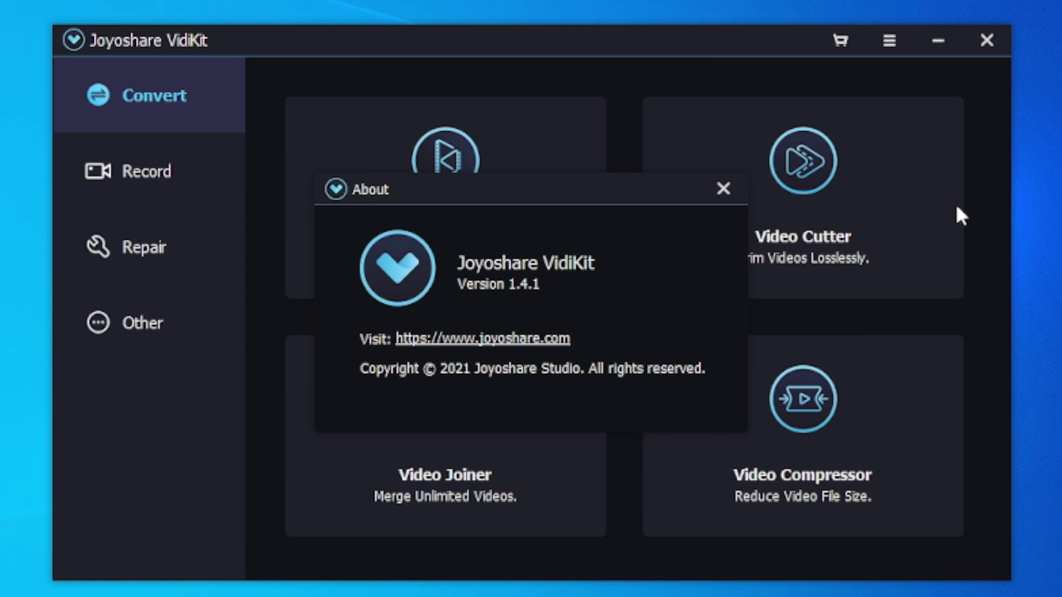
click(715, 191)
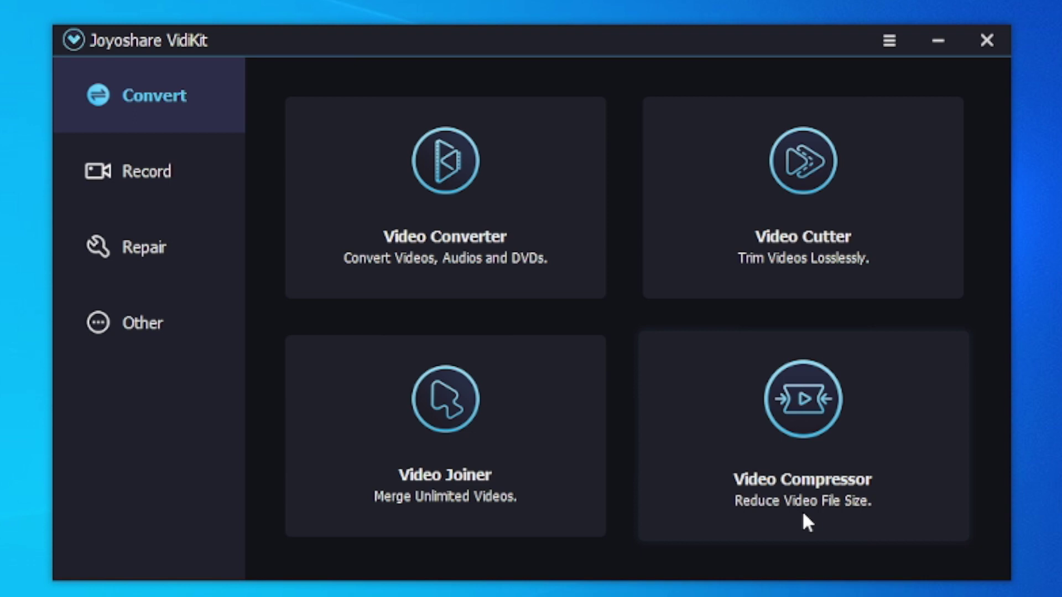
Step: Look over the Repair and Other tool categories and open the Screen Recorder from the Record category
click(165, 249)
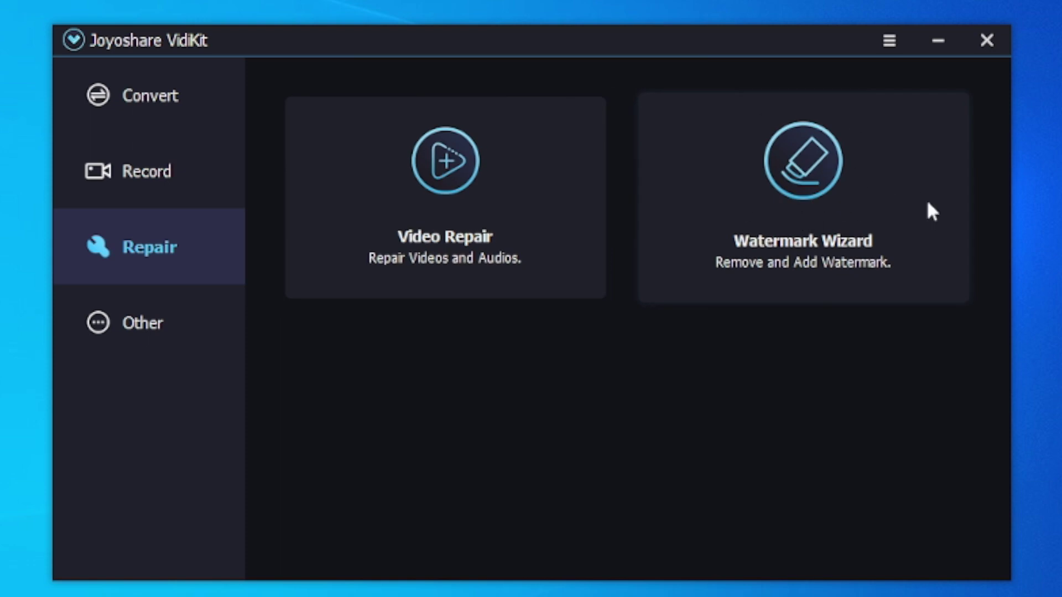
click(166, 324)
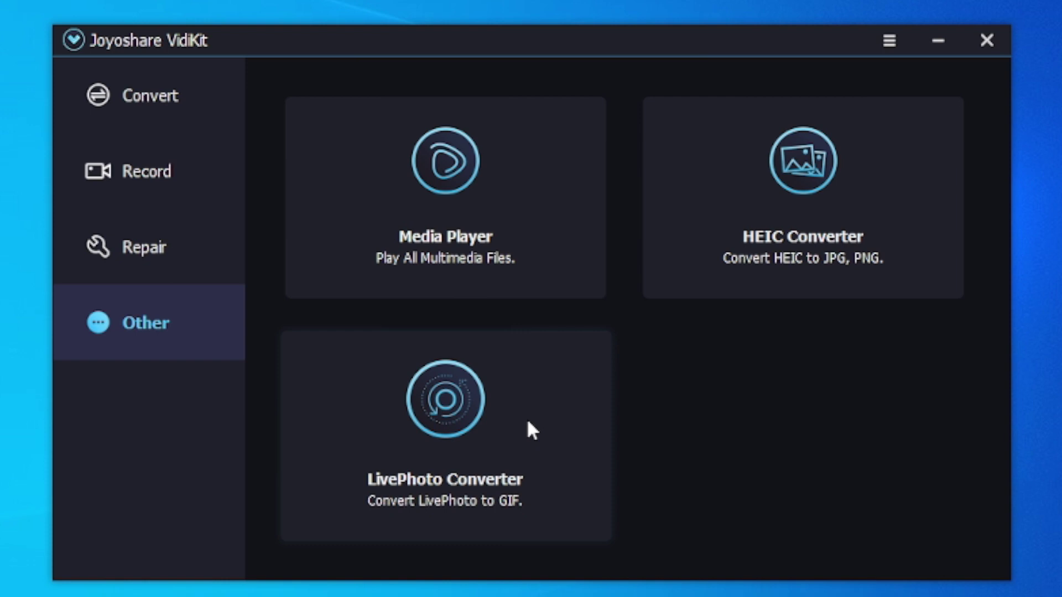
click(160, 185)
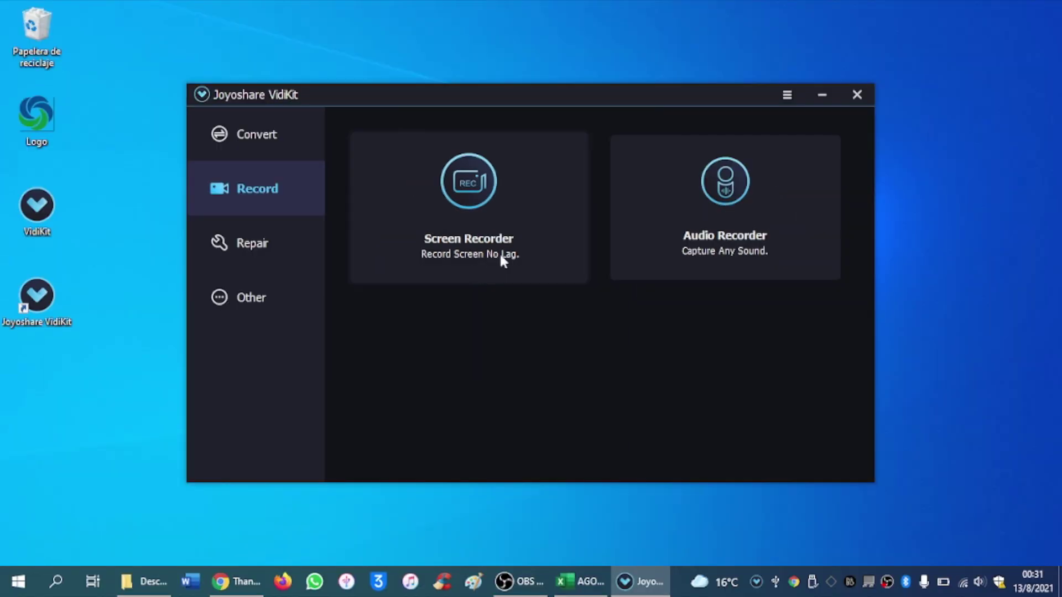
click(545, 227)
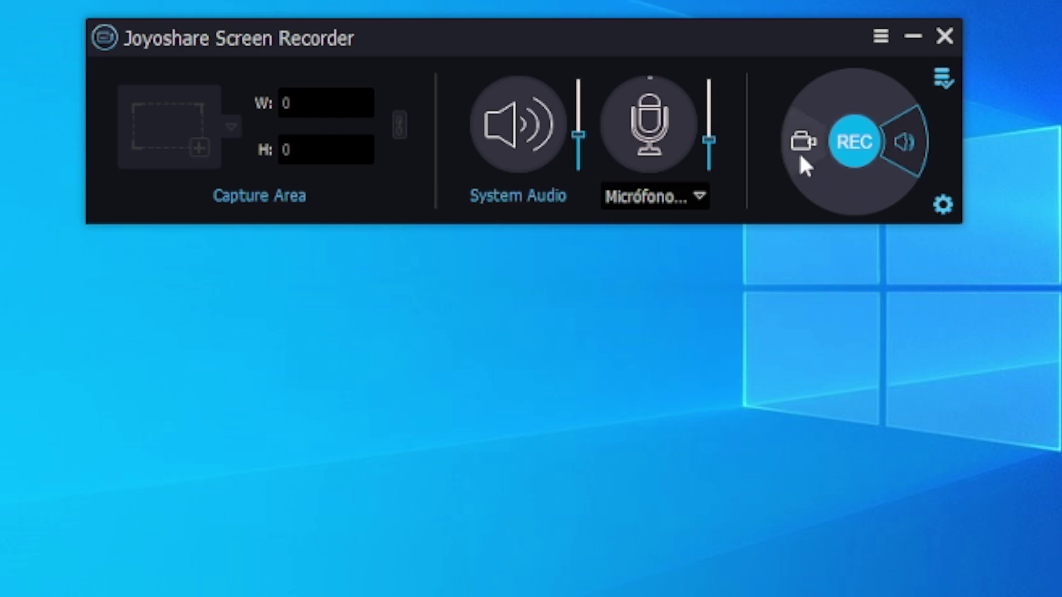
Step: Toggle the microphone off and on, raise its volume slightly, and check the available input devices without changing the selection
click(664, 141)
click(662, 142)
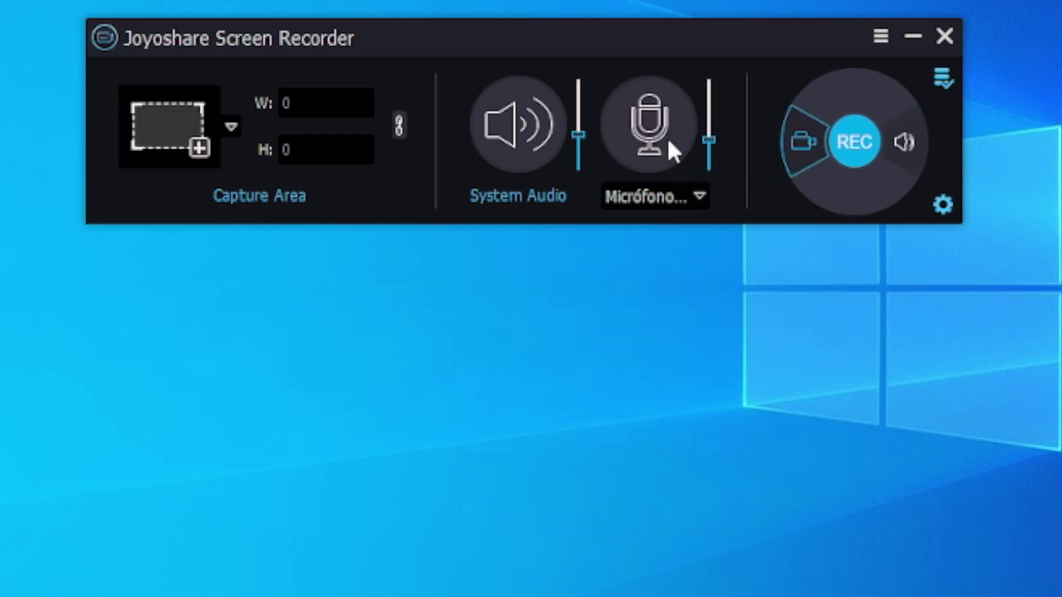
mouse_move(710, 143)
mouse_down()
mouse_move(709, 131)
mouse_move(711, 139)
mouse_up()
click(701, 196)
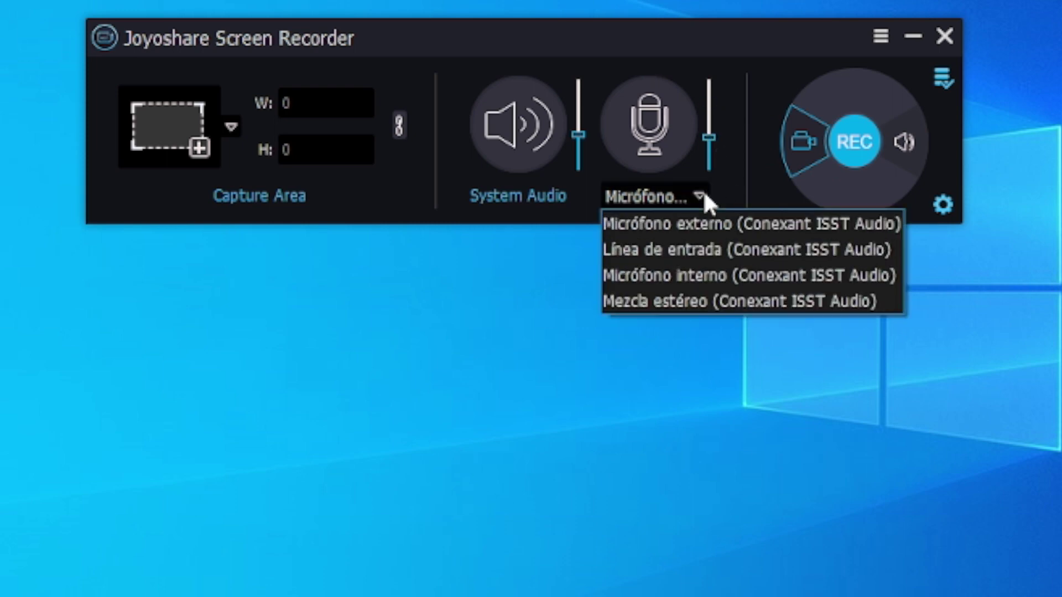
click(720, 200)
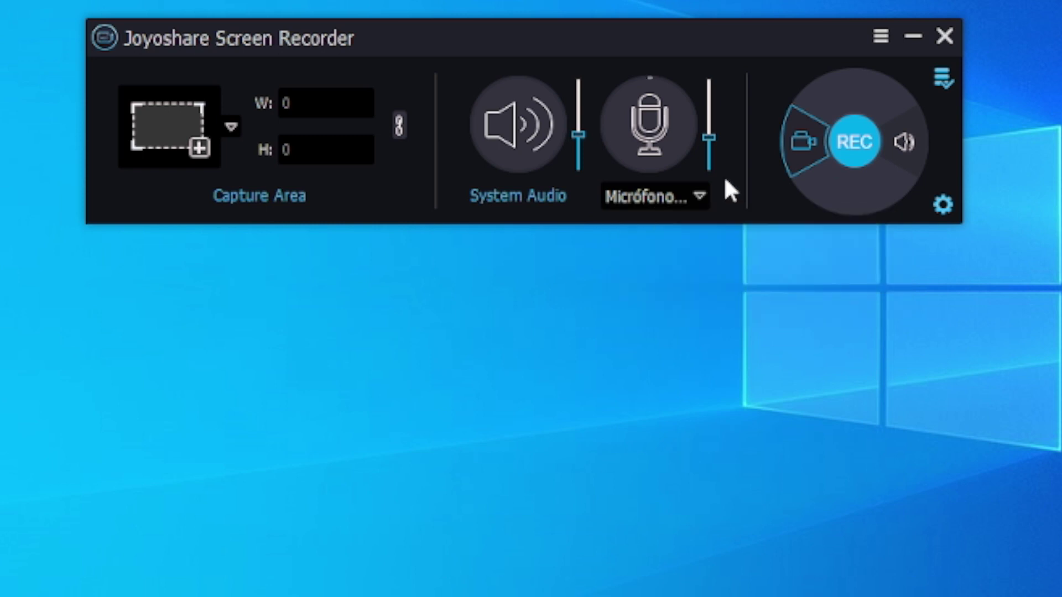
Step: Turn system audio off and back on, and lower its volume slightly
click(528, 138)
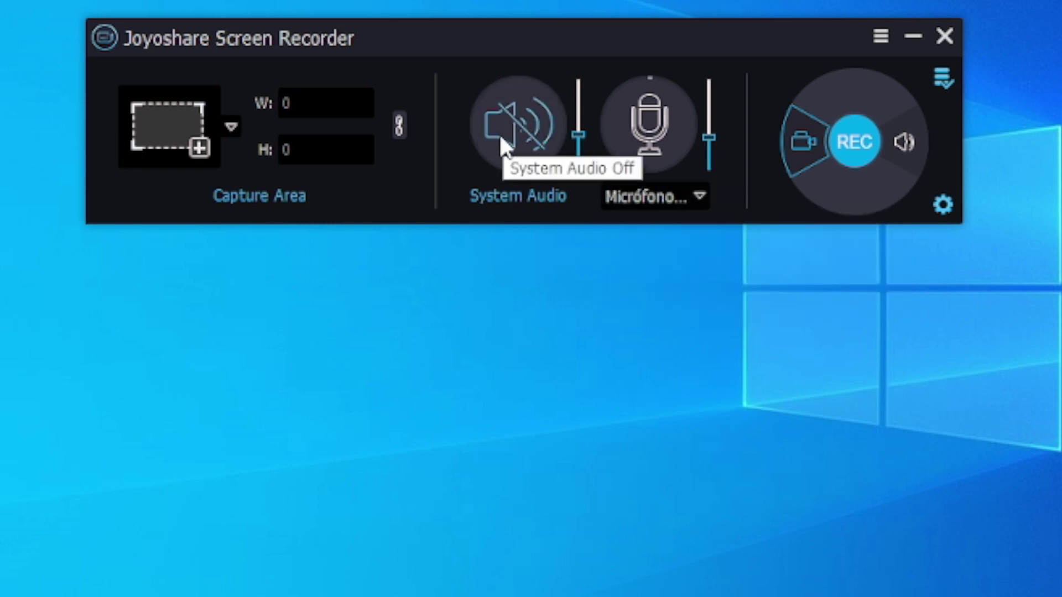
click(500, 137)
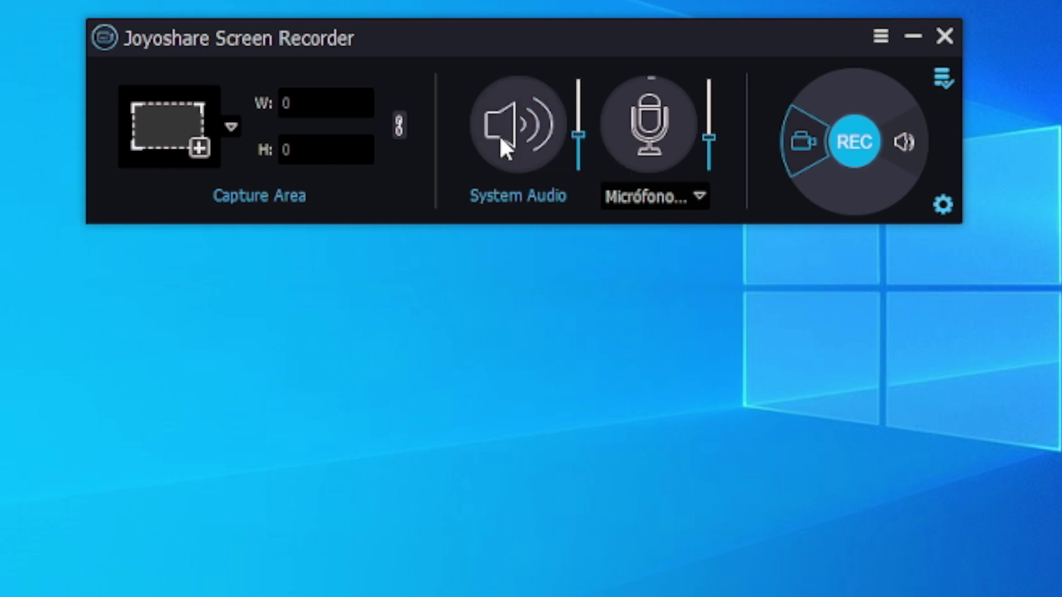
mouse_move(581, 131)
mouse_down()
mouse_move(582, 97)
mouse_move(579, 138)
mouse_up()
Step: Set the capture area with the 1920*1080 preset and review the other preset sizes
click(232, 128)
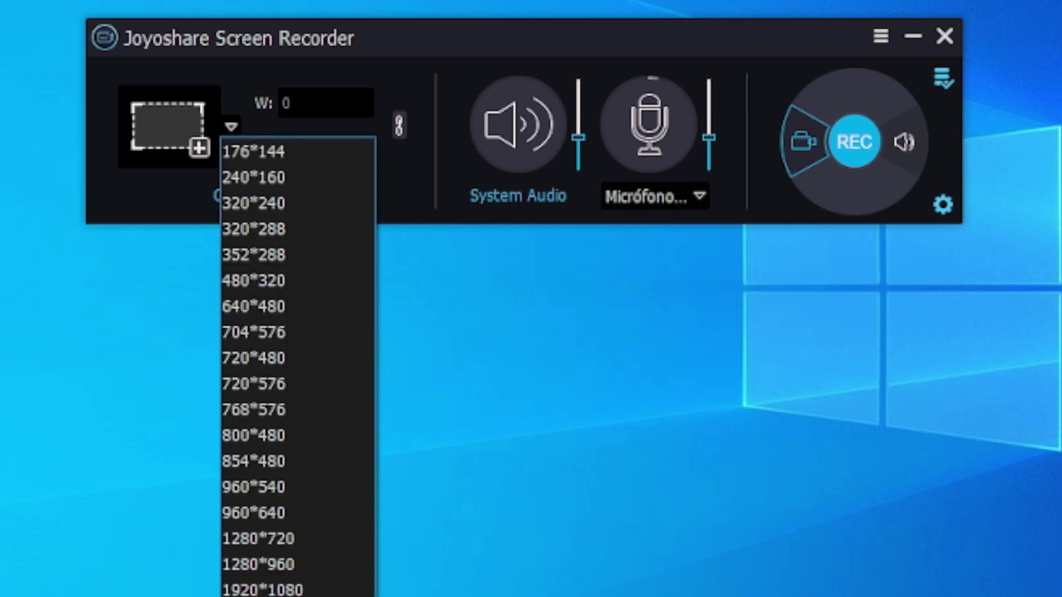
click(255, 591)
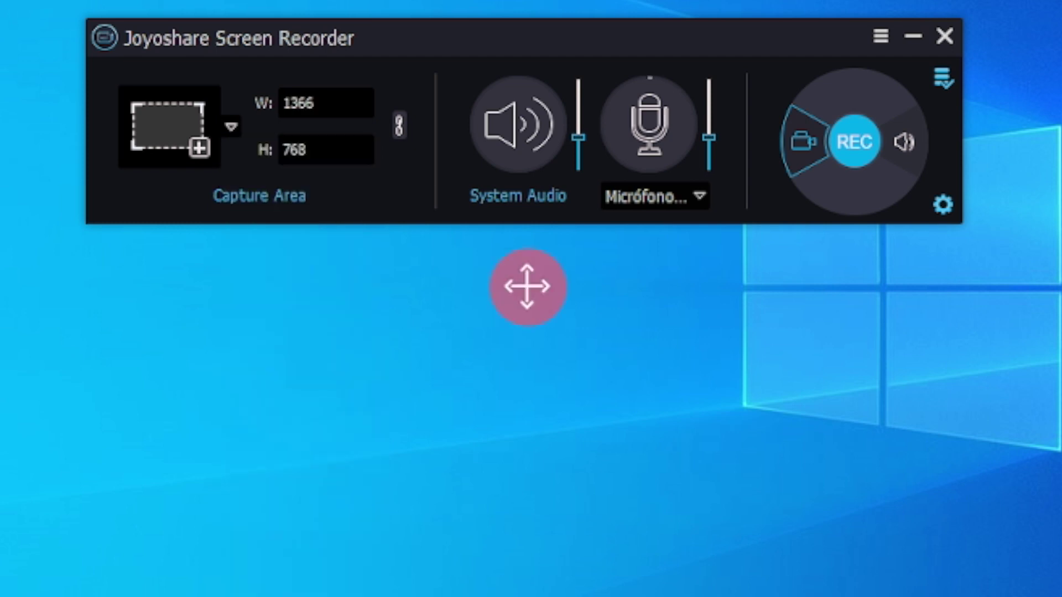
click(231, 129)
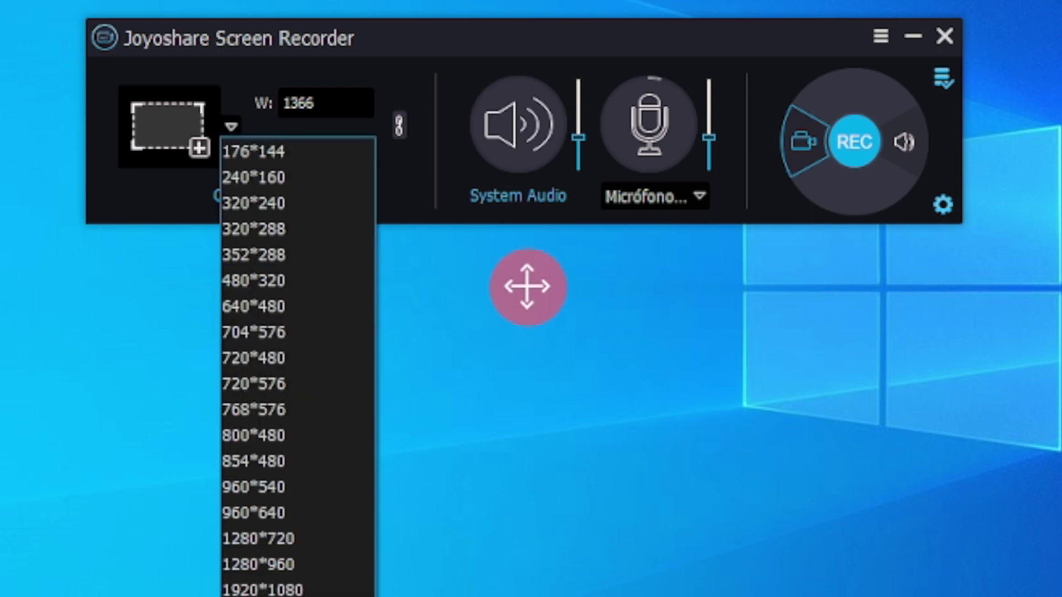
click(233, 122)
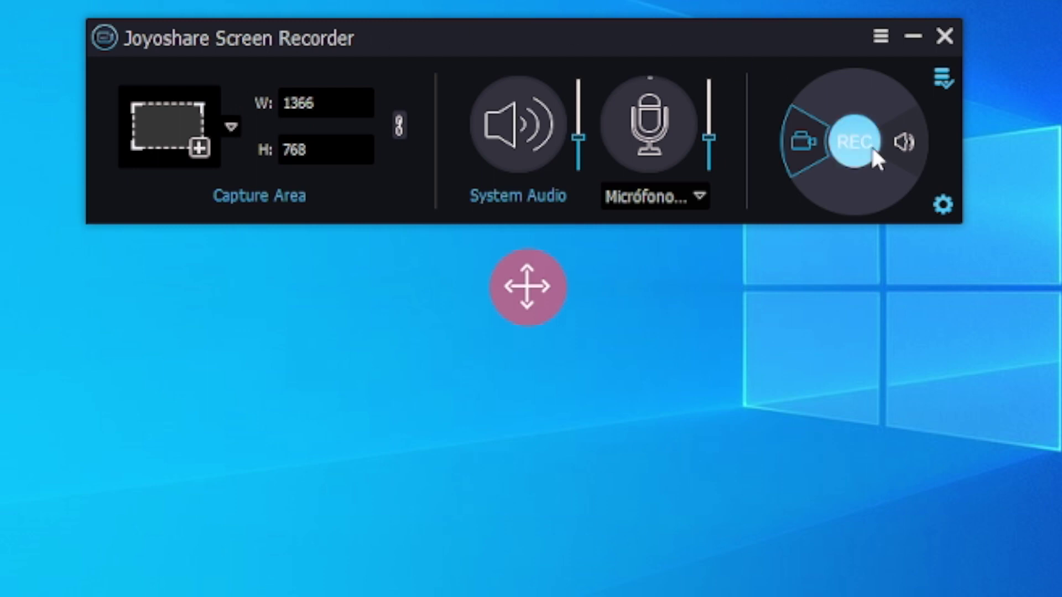
Step: Open the recording settings and set the save folder to the desktop (Escritorio)
click(943, 206)
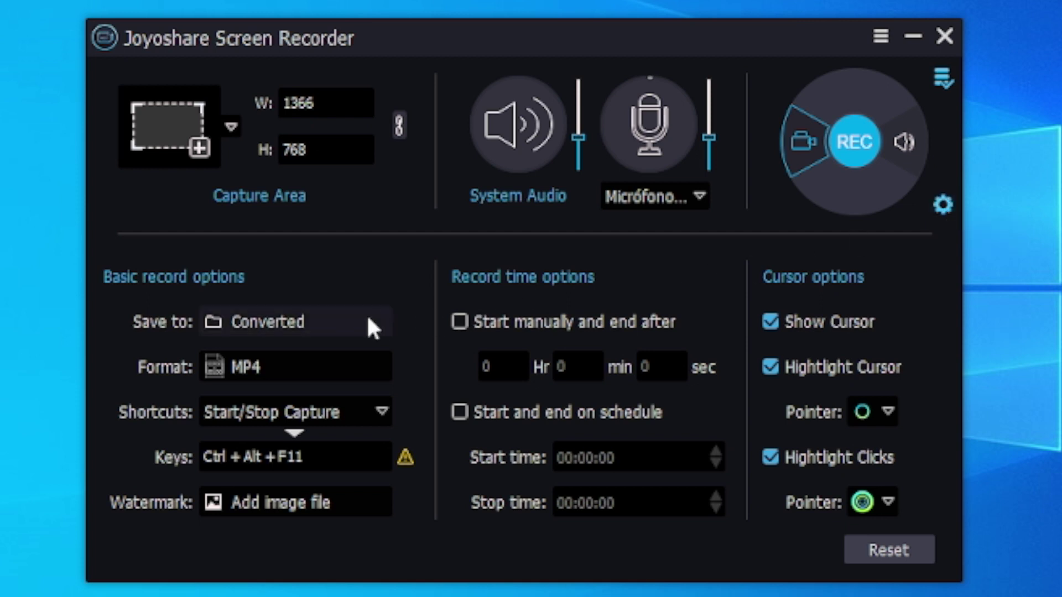
click(326, 325)
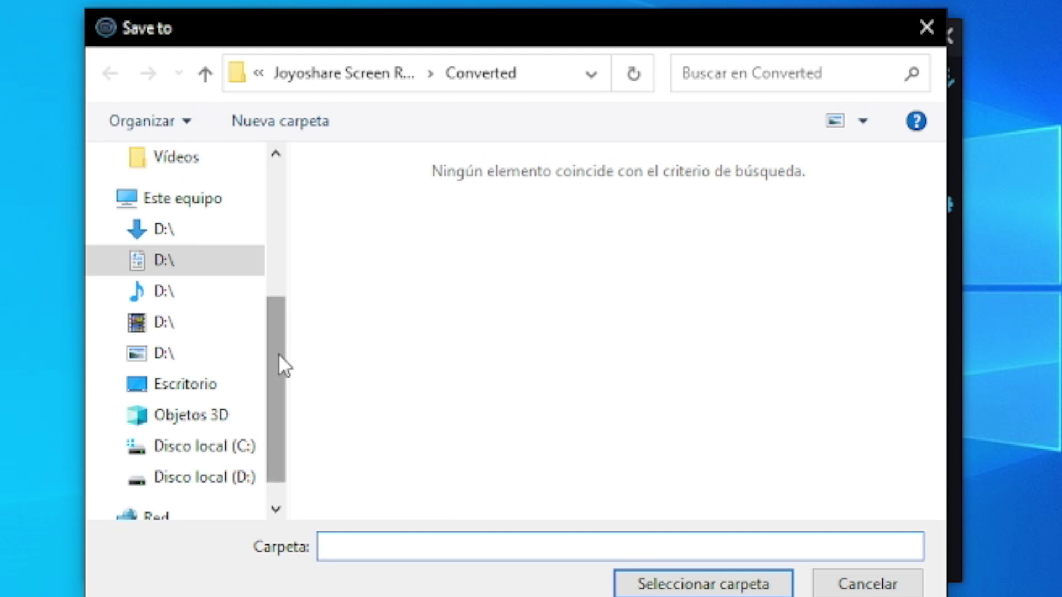
click(207, 386)
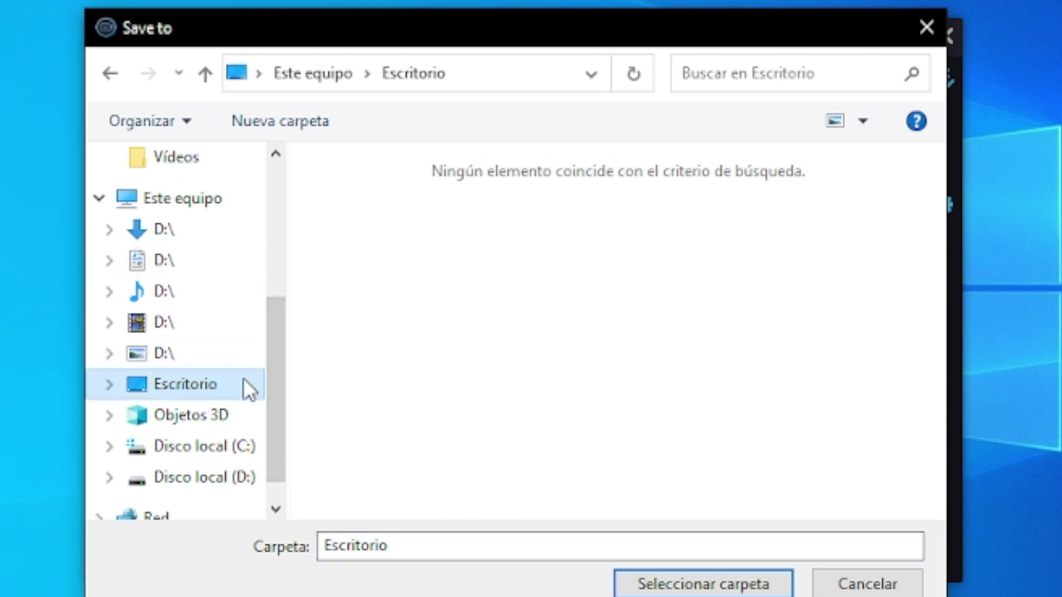
click(719, 584)
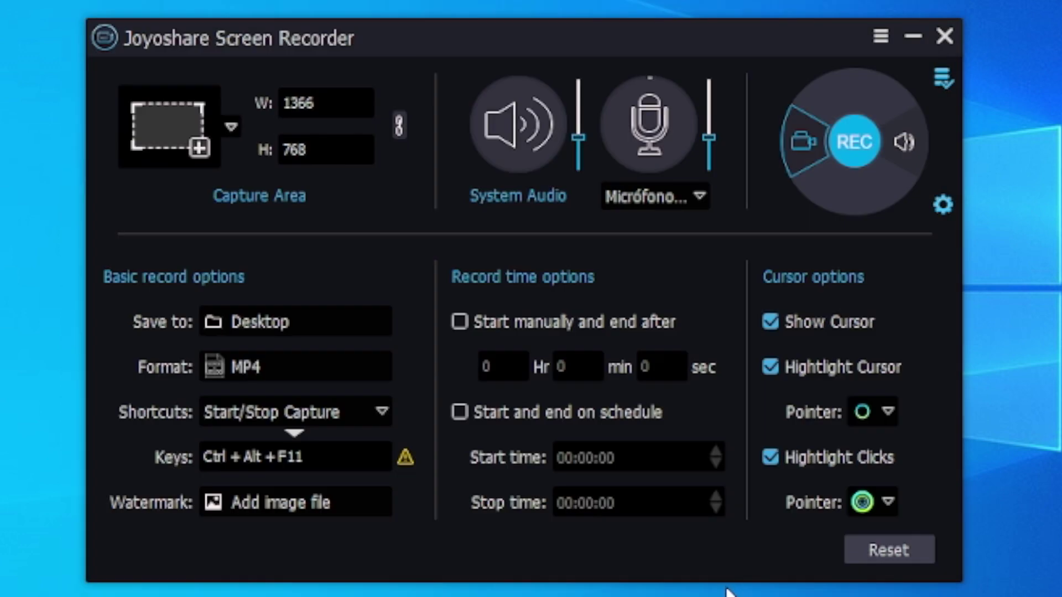
Step: Open the recording format settings, browse the general, web and HD video formats, and select HD MP4
click(275, 373)
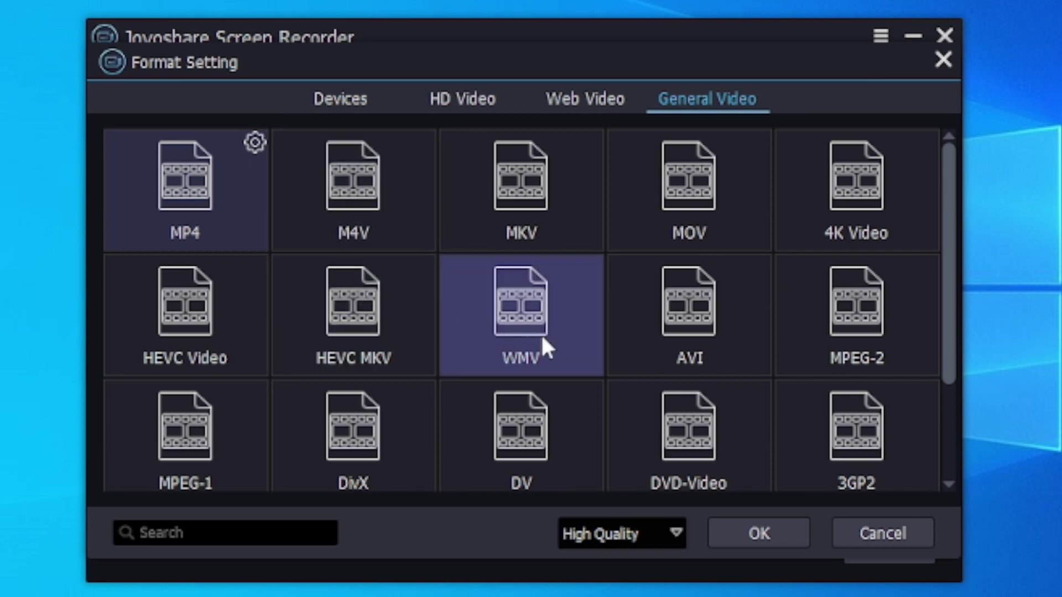
scroll(795, 386, down, 2)
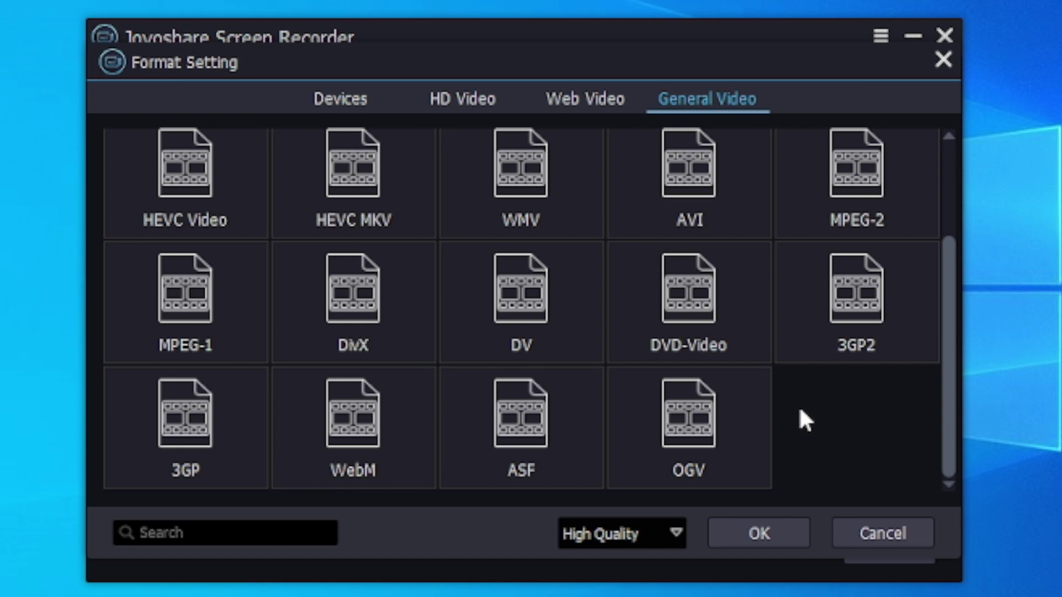
click(600, 94)
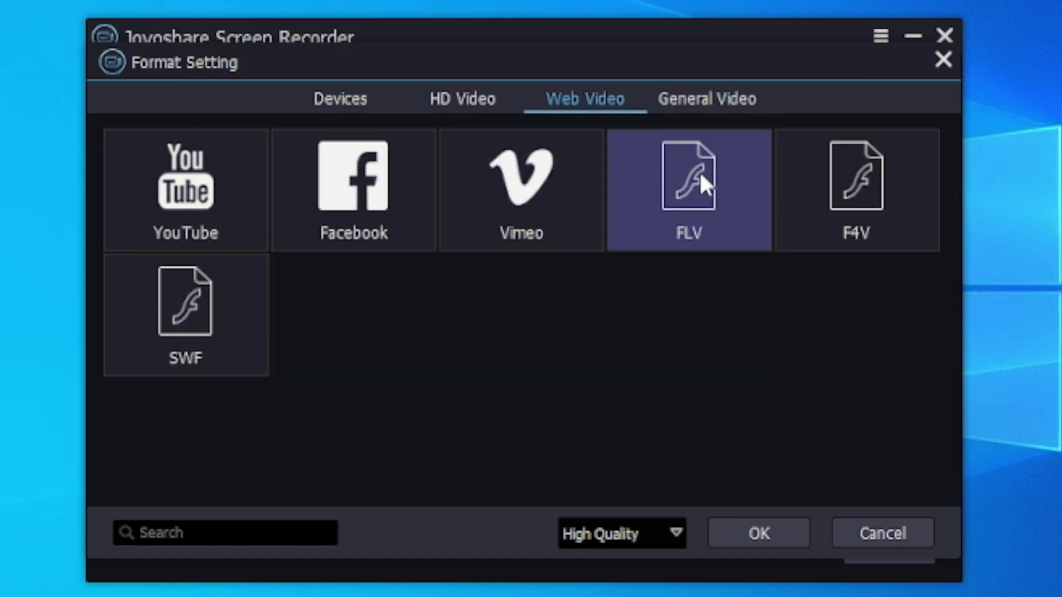
click(449, 105)
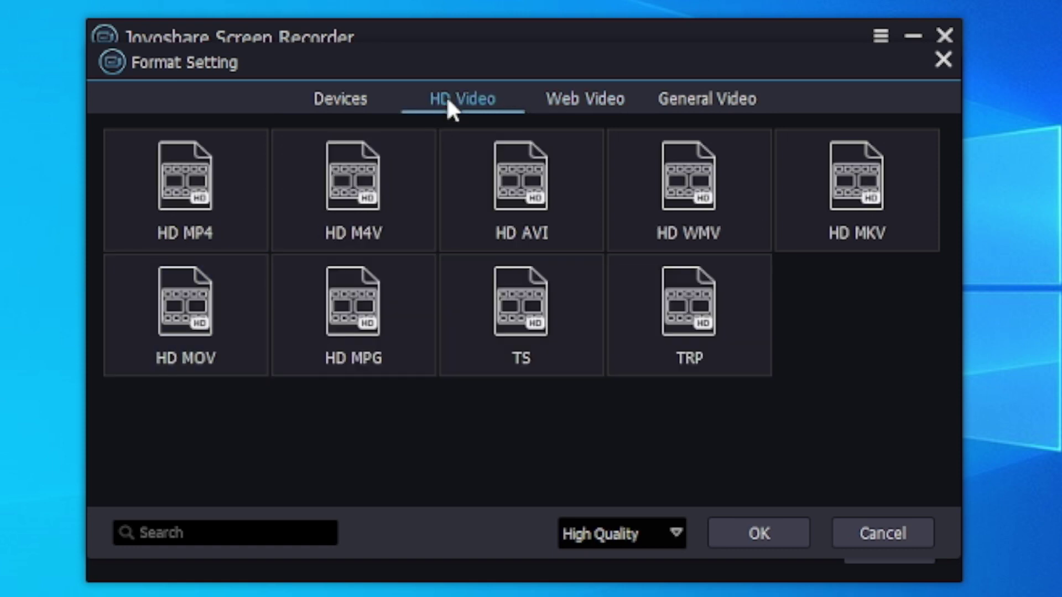
click(186, 177)
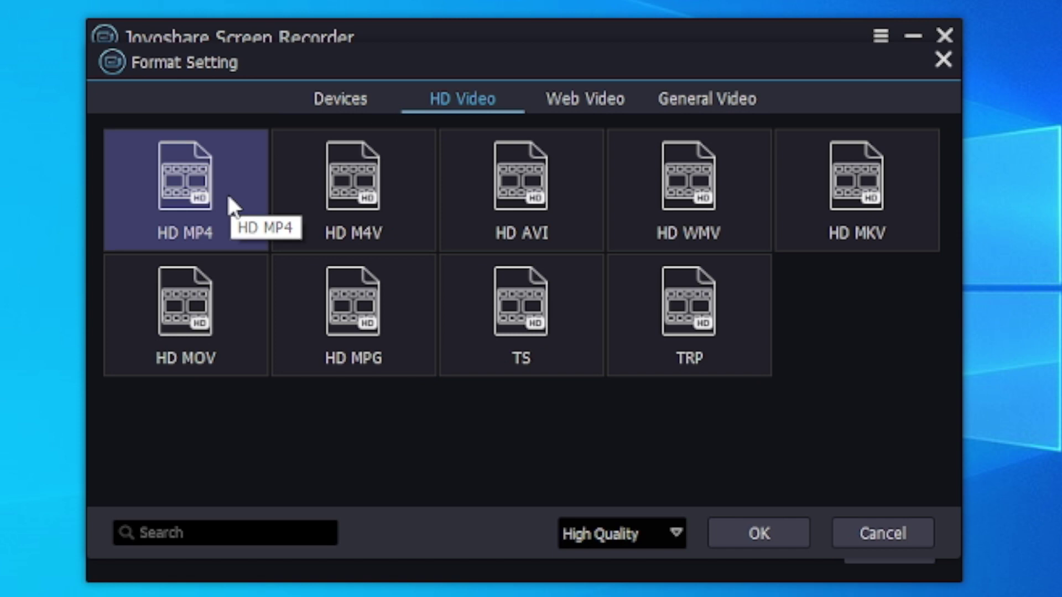
click(233, 205)
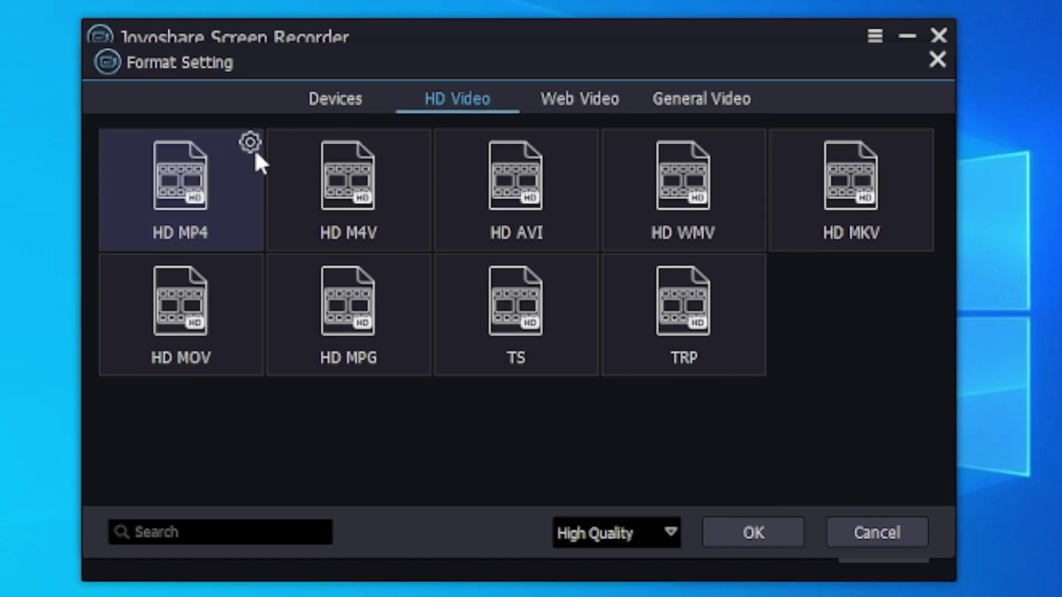
Step: Examine HD MP4's video options for codec, resolution, frame rate, bit rate and quality without changing any of them
click(251, 143)
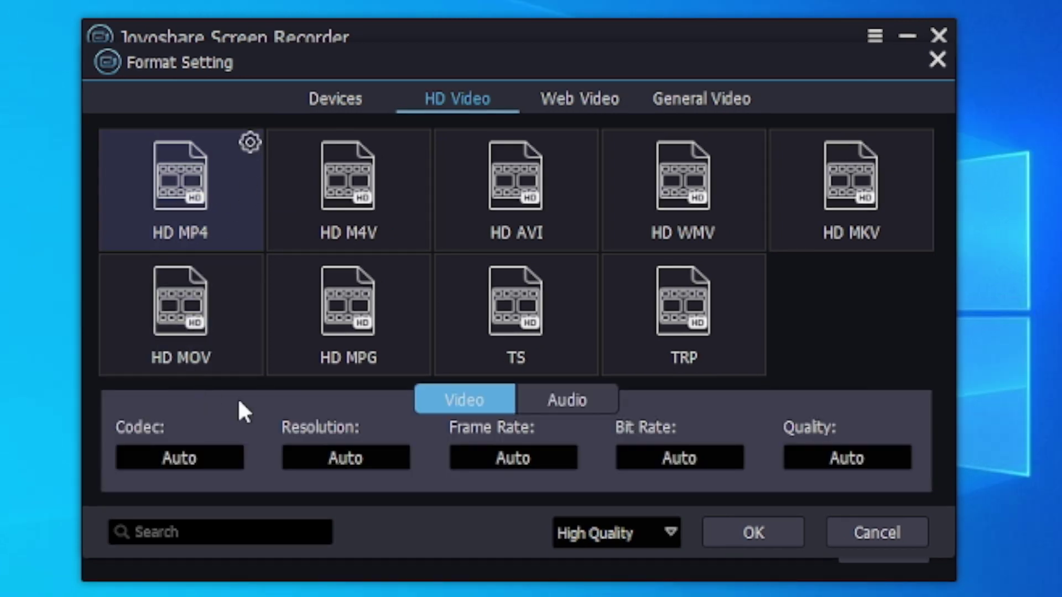
click(215, 449)
click(214, 449)
click(294, 451)
click(295, 453)
click(489, 450)
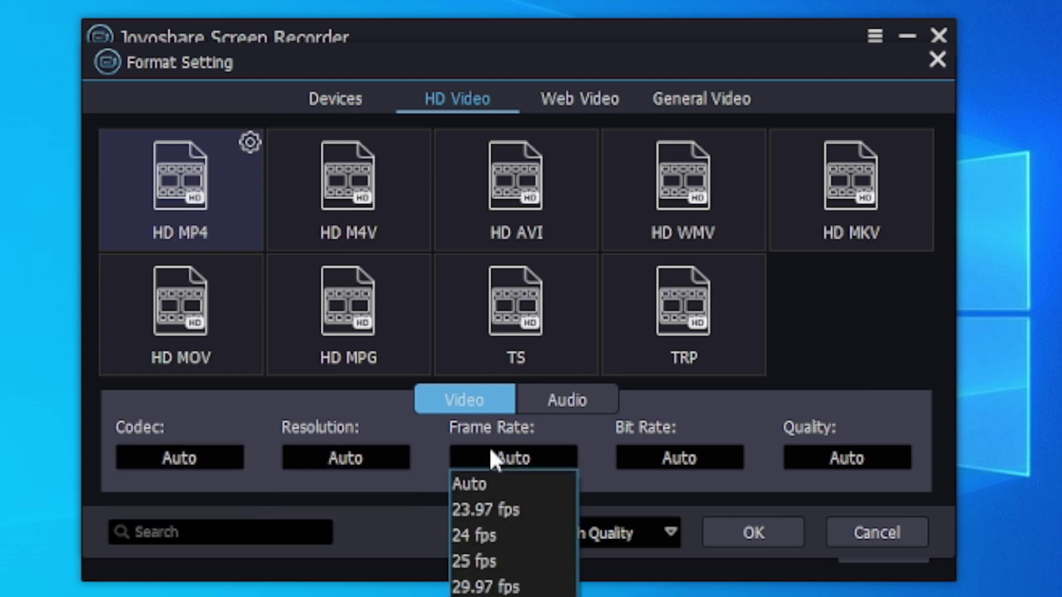
click(489, 449)
click(652, 457)
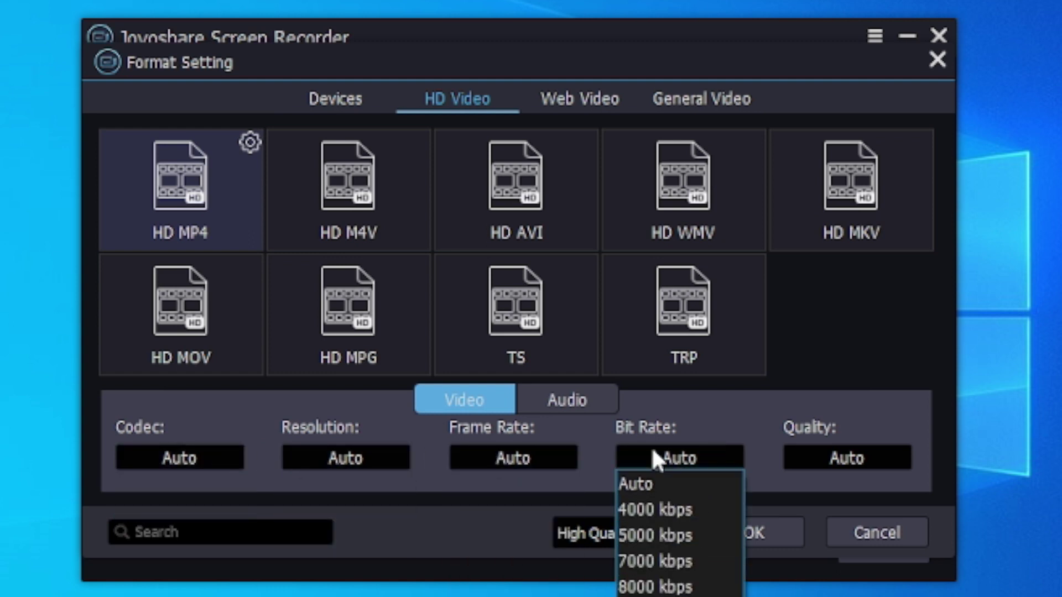
click(652, 457)
click(851, 465)
click(849, 459)
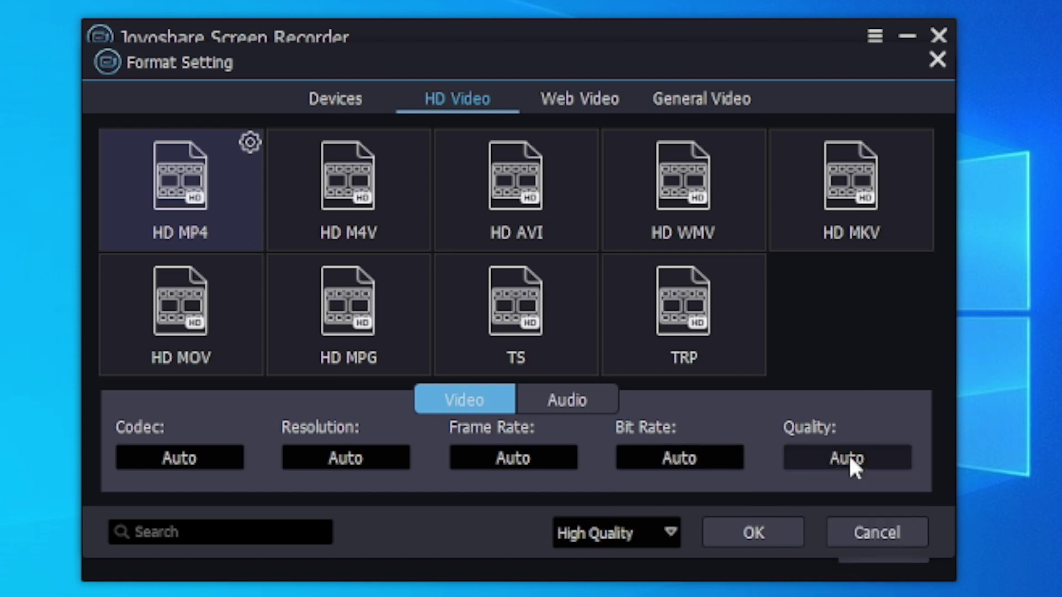
Step: Examine HD MP4's audio options for codec, channel, sample rate and bit rate without changing any of them
click(576, 401)
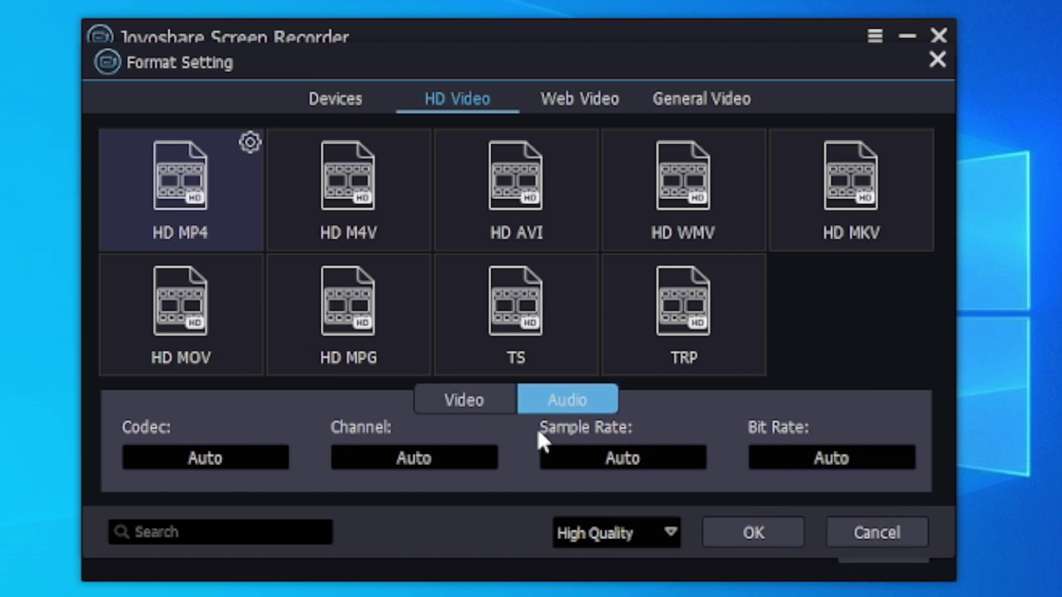
click(240, 459)
click(240, 460)
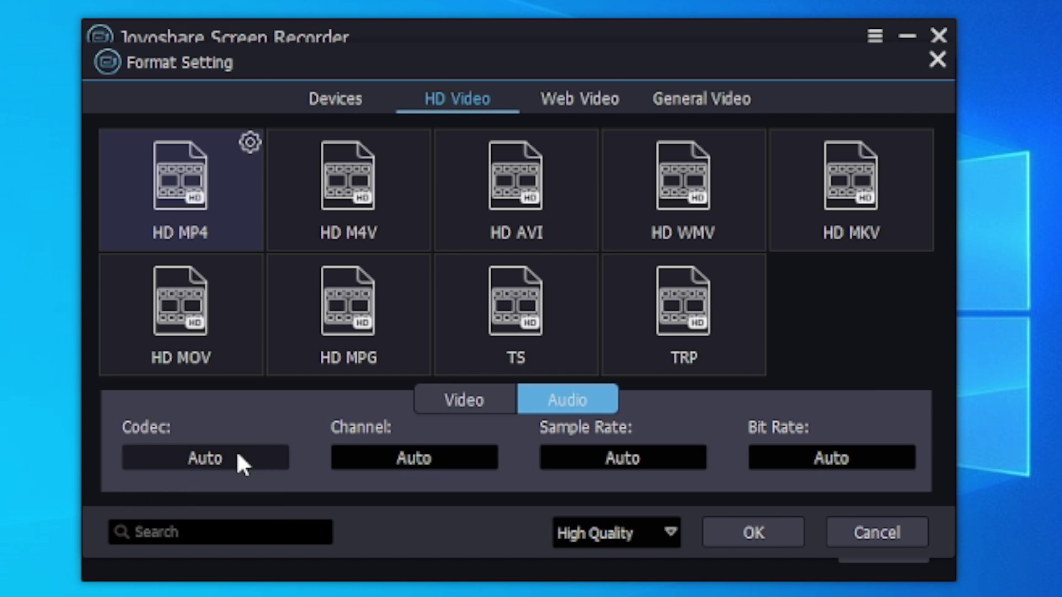
click(376, 466)
click(375, 459)
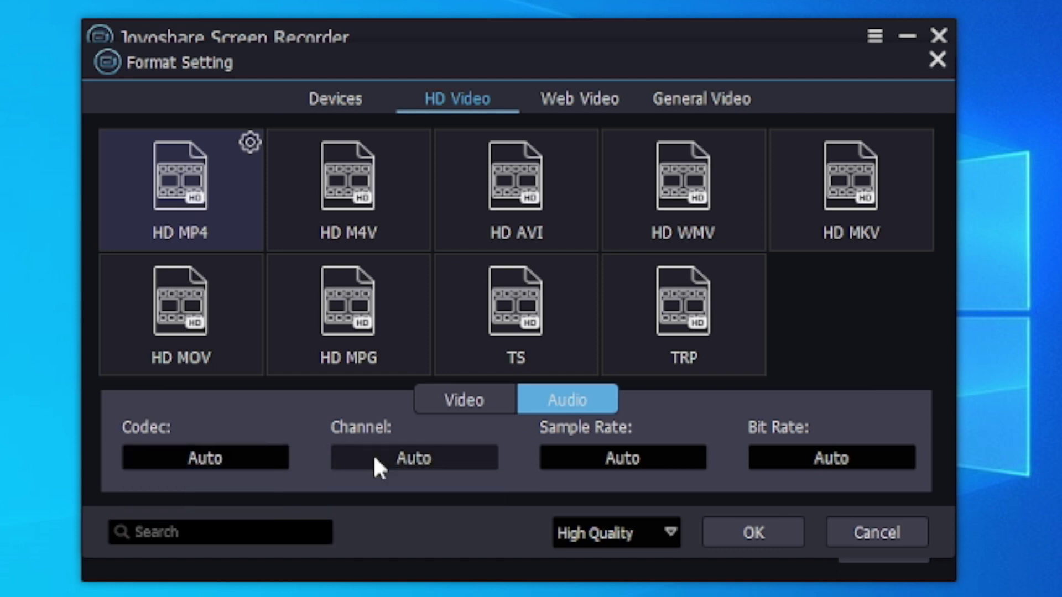
click(595, 451)
click(596, 451)
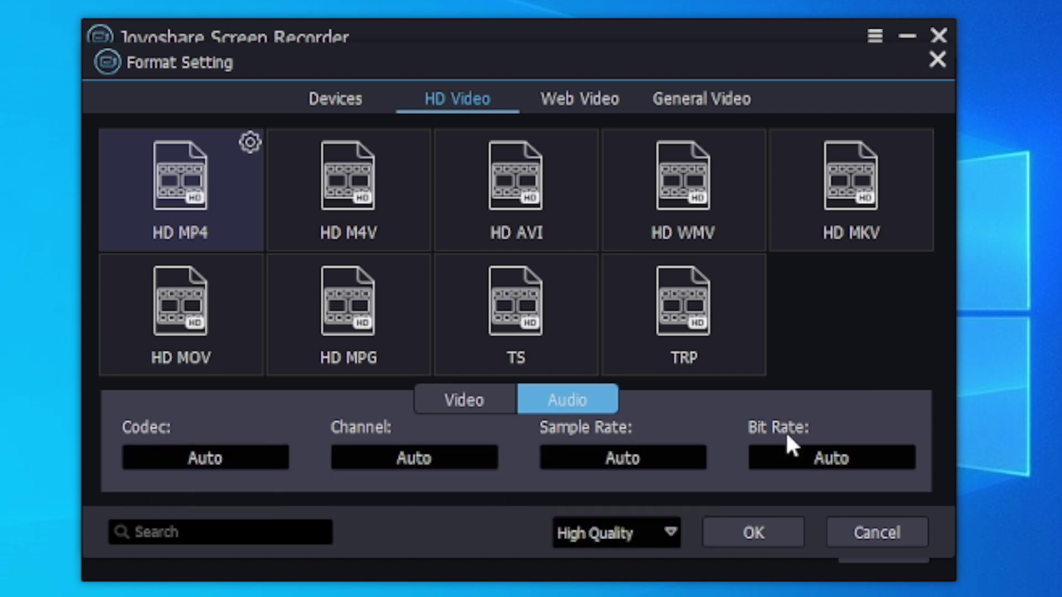
click(878, 461)
click(877, 459)
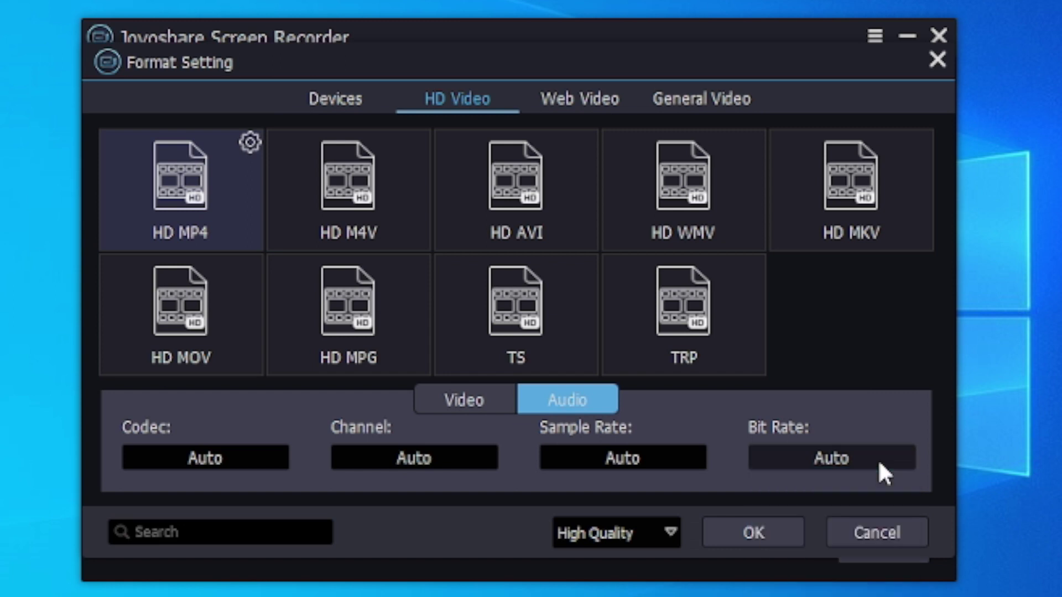
Step: Look through the device formats down to the end of the list, and apply HD MP4 as the recording format
click(339, 100)
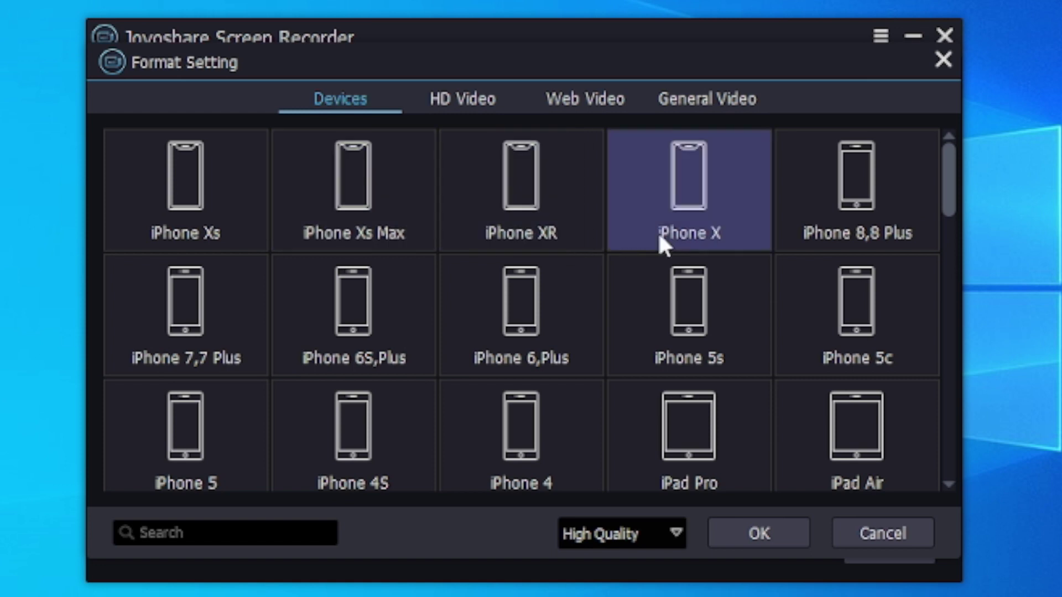
drag(953, 185, 961, 465)
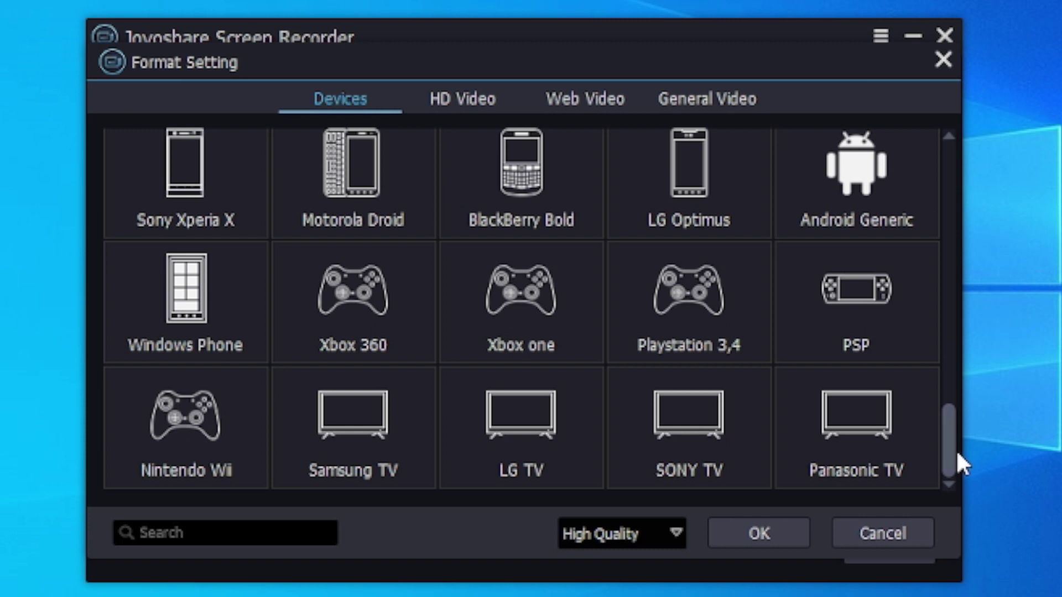
click(760, 531)
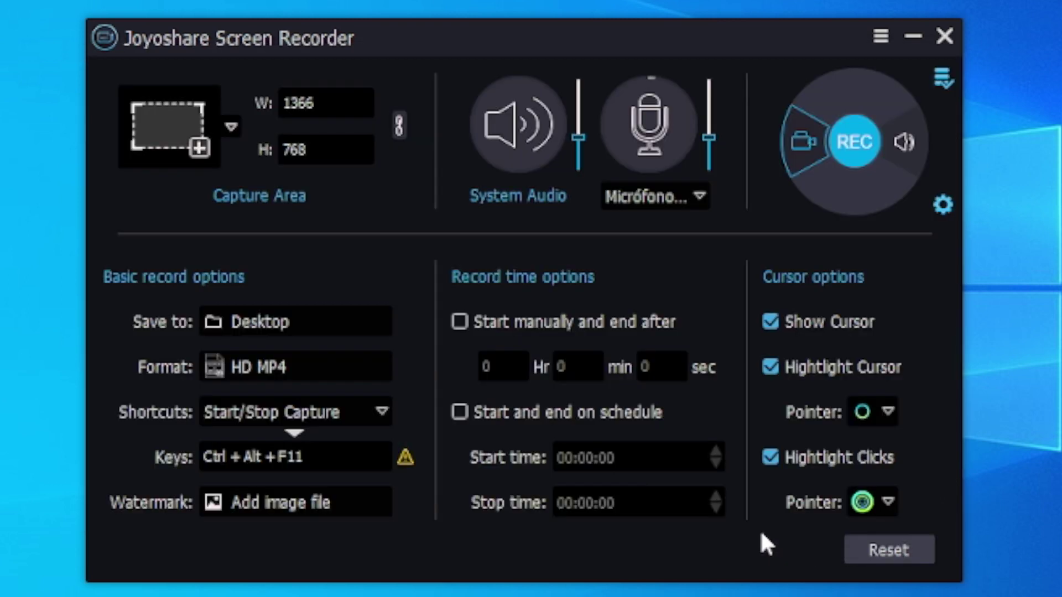
Step: Choose the Take A Screenshot shortcut, try Ctrl+R and Alt+Q for it, and assign it to 9
click(382, 411)
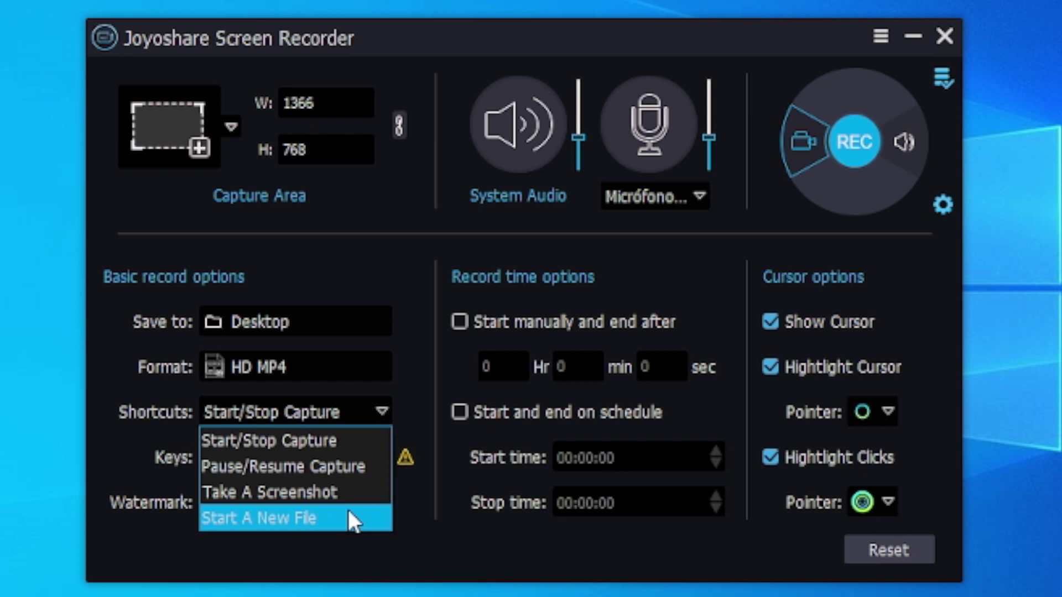
click(332, 487)
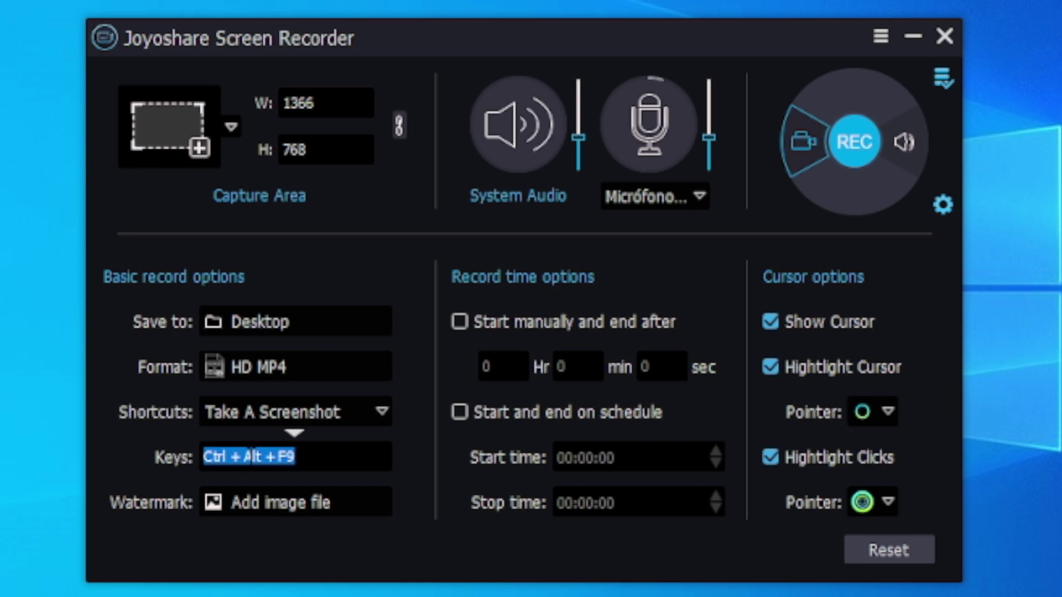
key(ctrl+r)
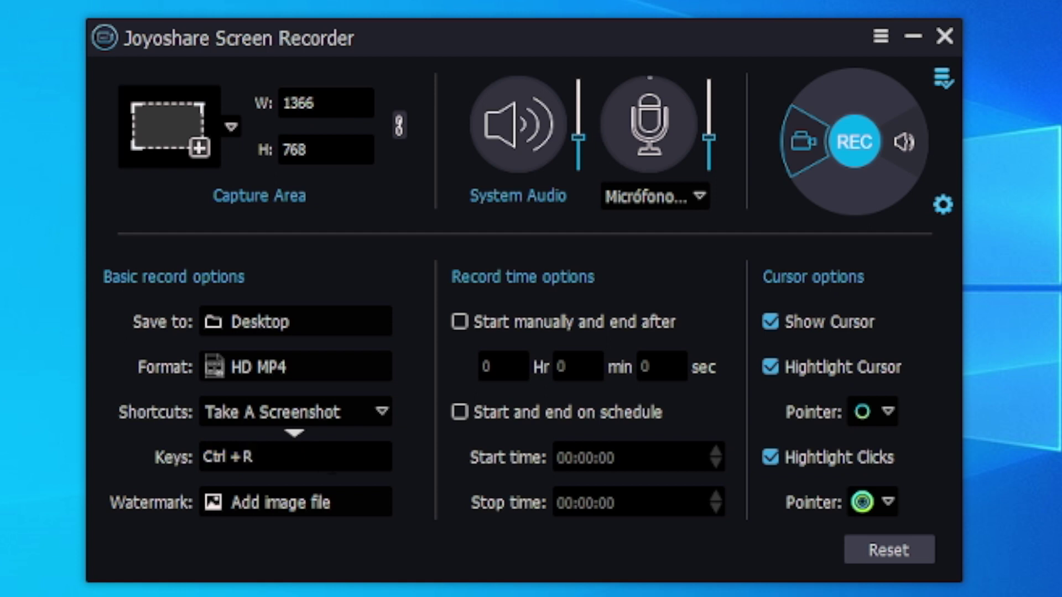
click(228, 457)
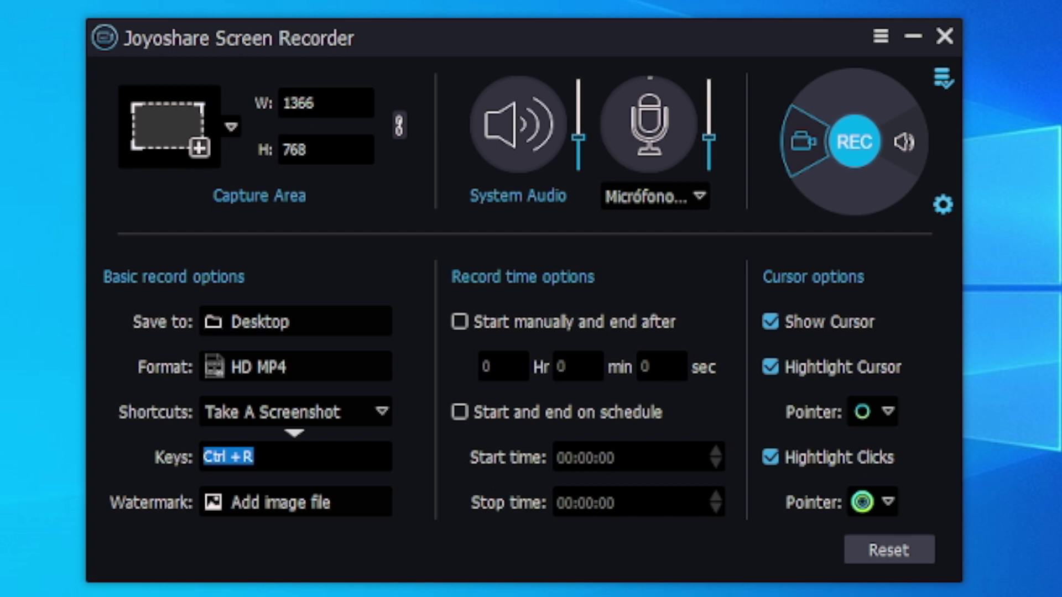
key(alt+q)
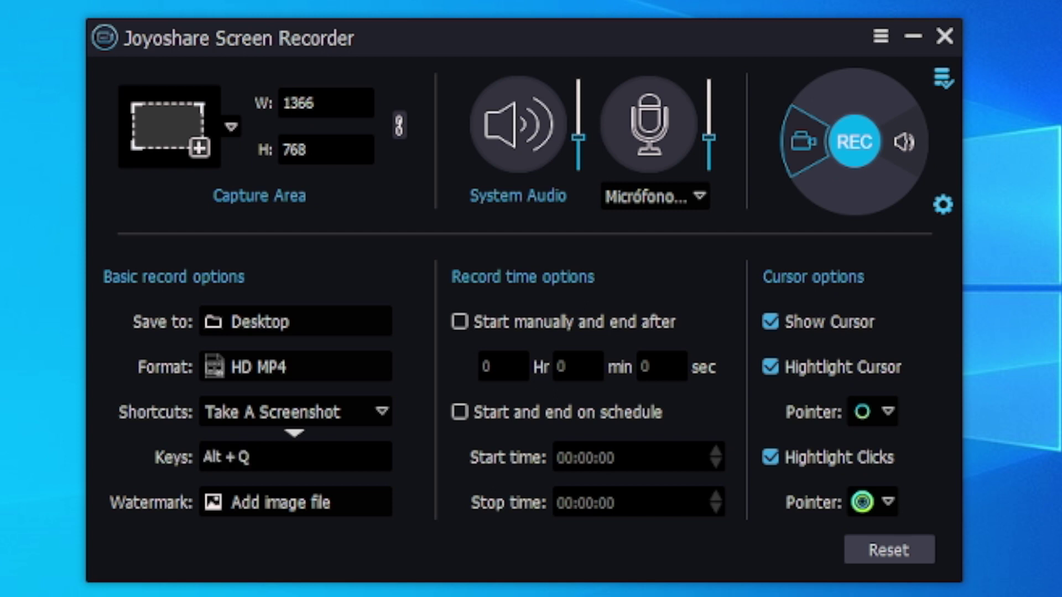
click(228, 457)
key(9)
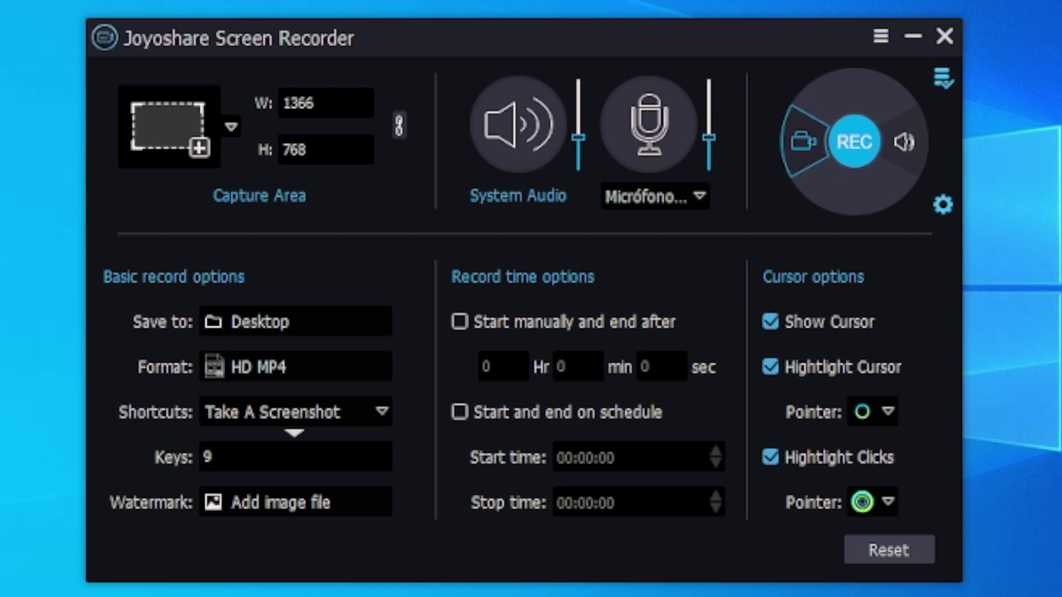
Step: Add the Logo image from the desktop (Escritorio) as the recording watermark
click(323, 500)
click(99, 282)
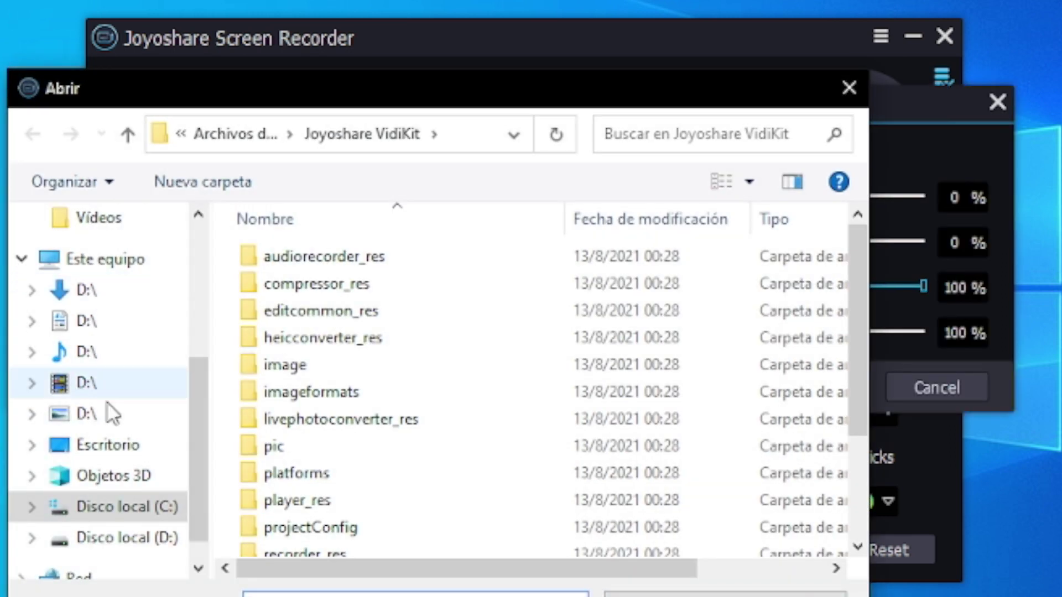
click(119, 445)
click(314, 267)
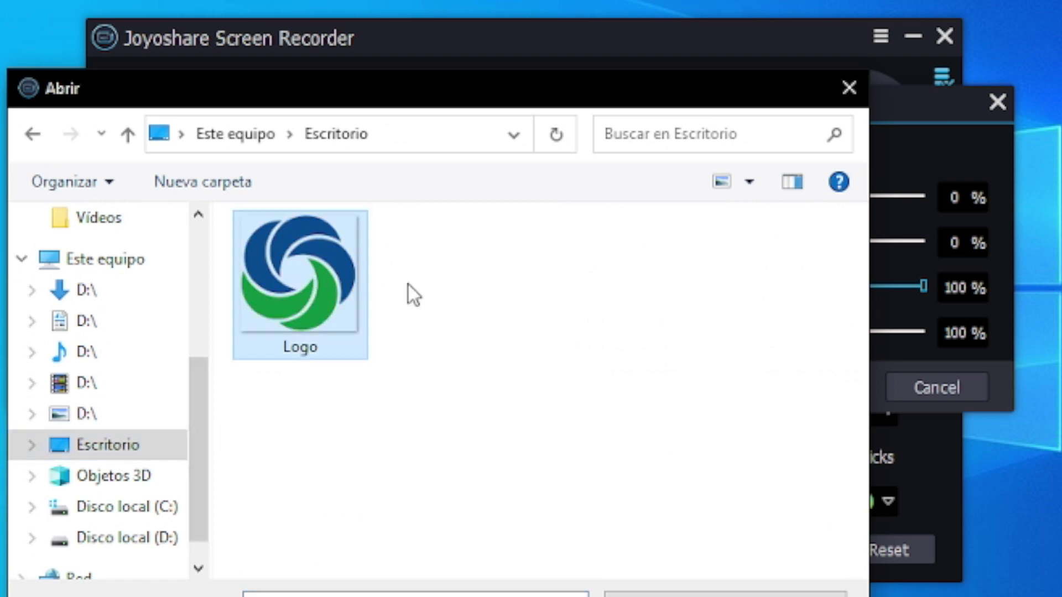
click(652, 595)
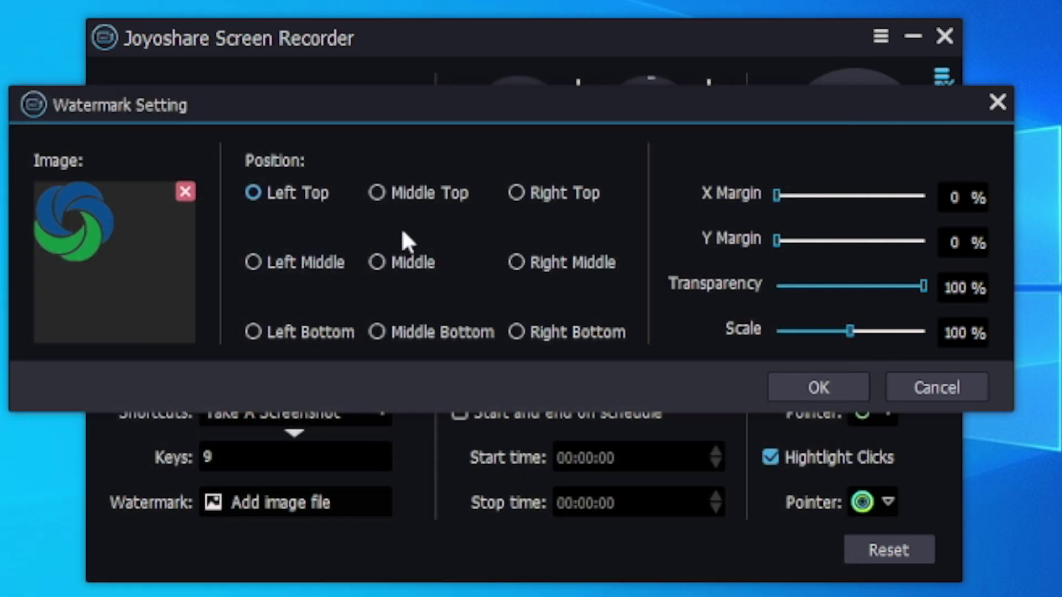
Step: Try the different watermark positions and place the logo at Right Bottom
click(402, 188)
click(526, 188)
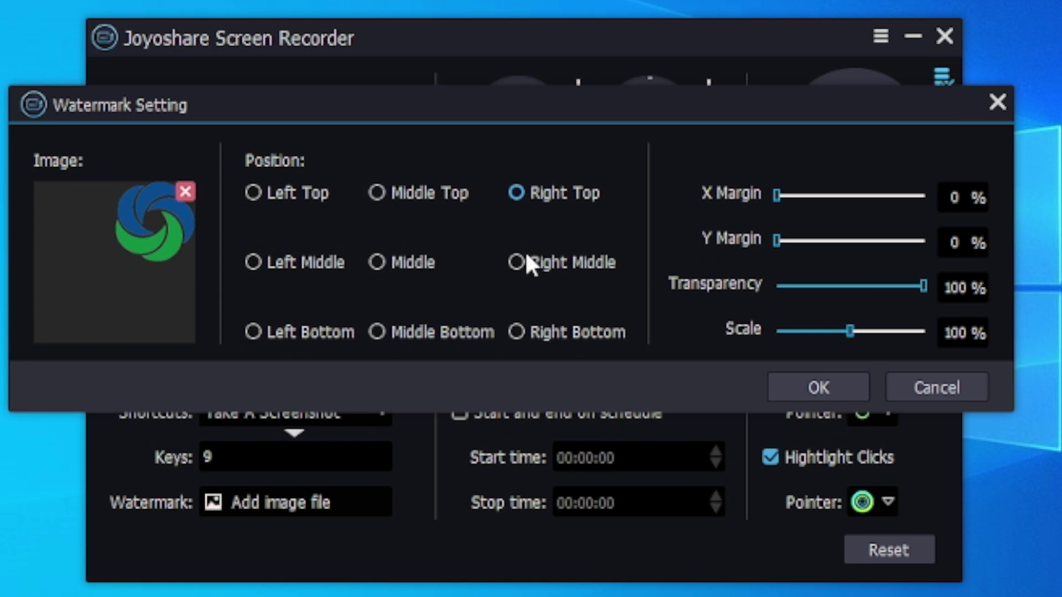
click(525, 257)
click(412, 268)
click(307, 268)
click(282, 331)
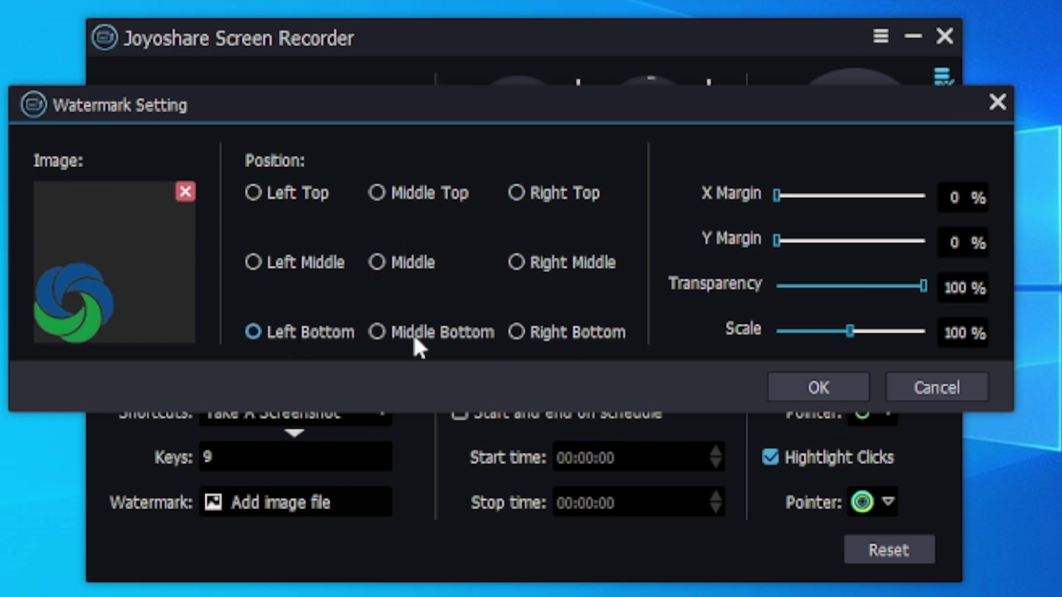
click(416, 333)
click(556, 330)
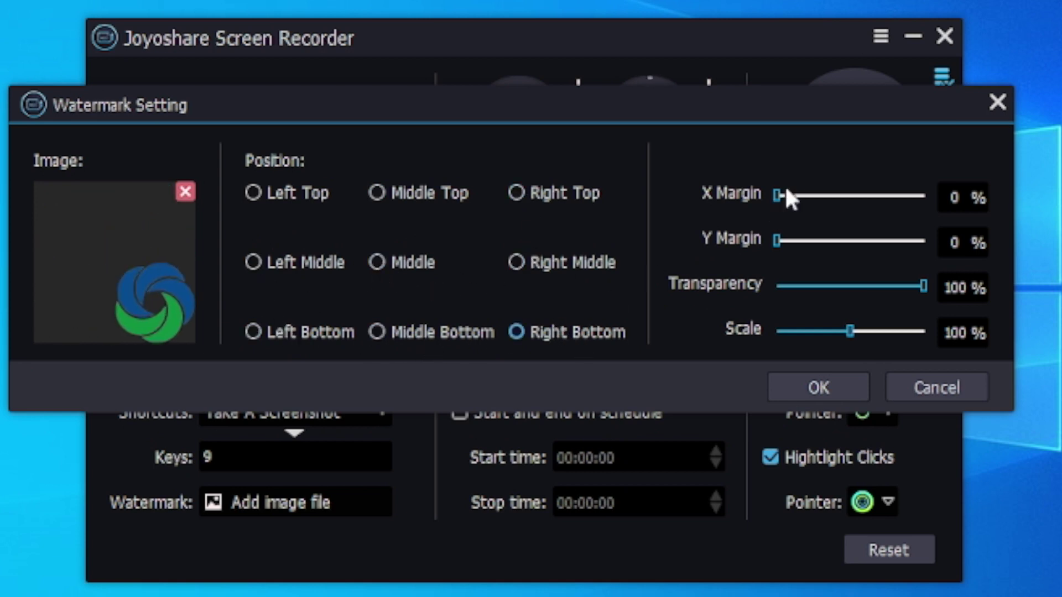
Step: Set the watermark's X and Y margins to 21%, transparency to 19% and scale to 32%, and apply the settings
drag(775, 195, 810, 198)
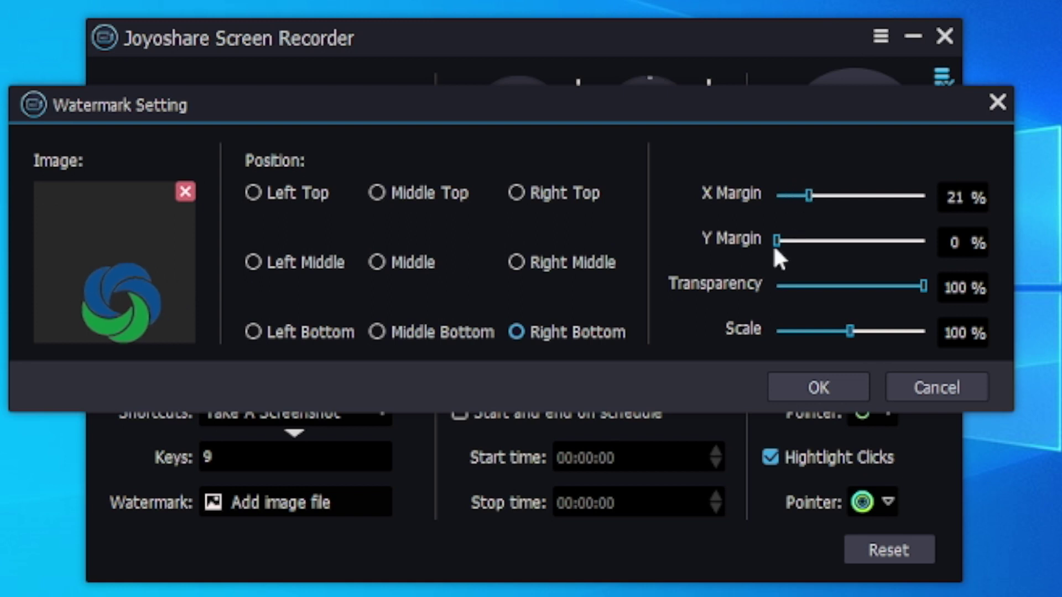
drag(776, 244, 811, 242)
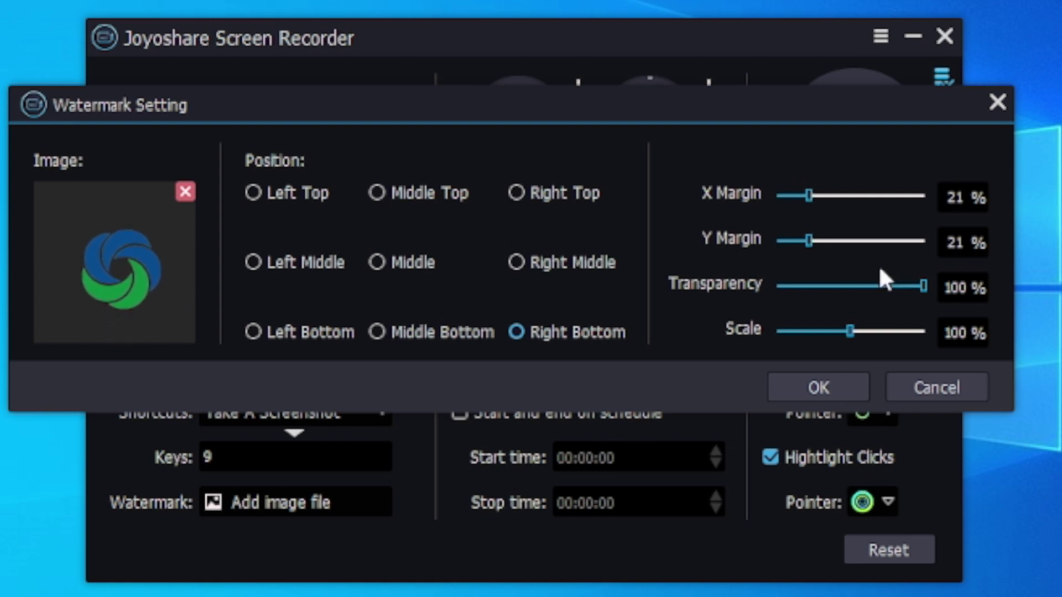
drag(923, 286, 795, 326)
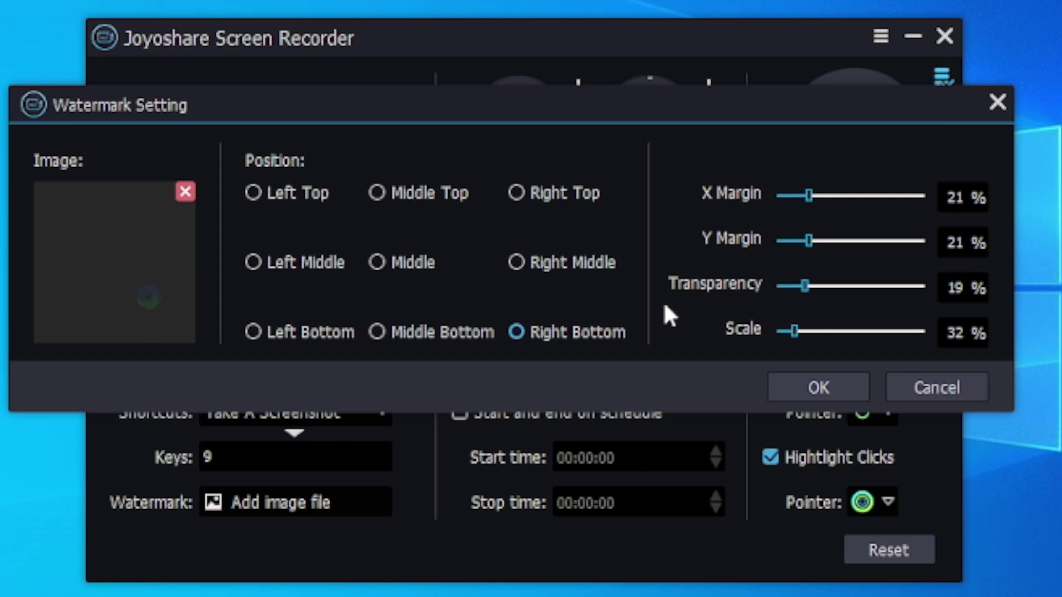
click(829, 381)
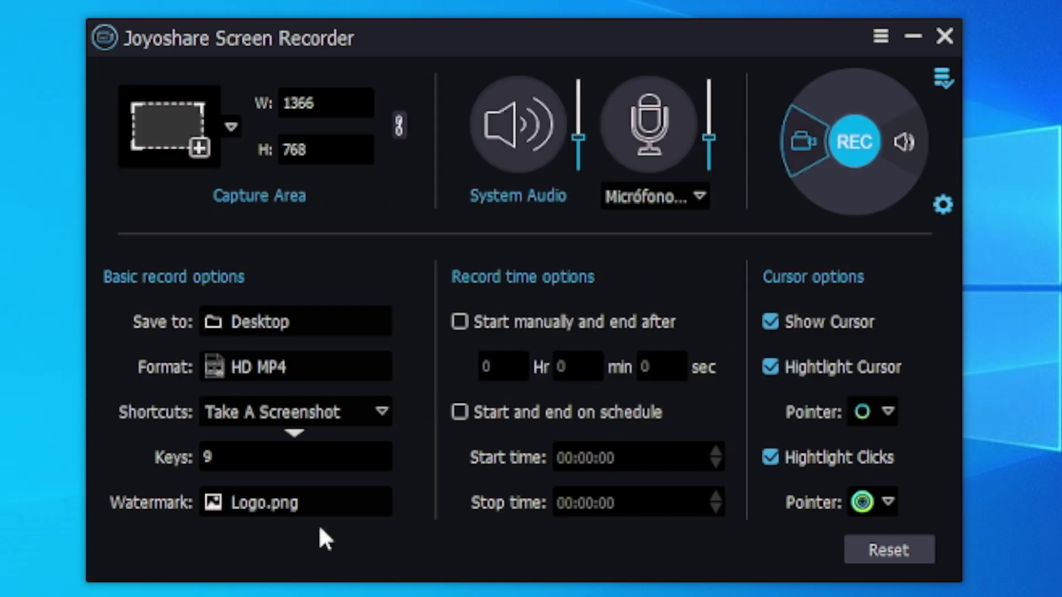
Step: Try the Start manually and end after option and the Start and end on schedule option, leaving both disabled
click(463, 312)
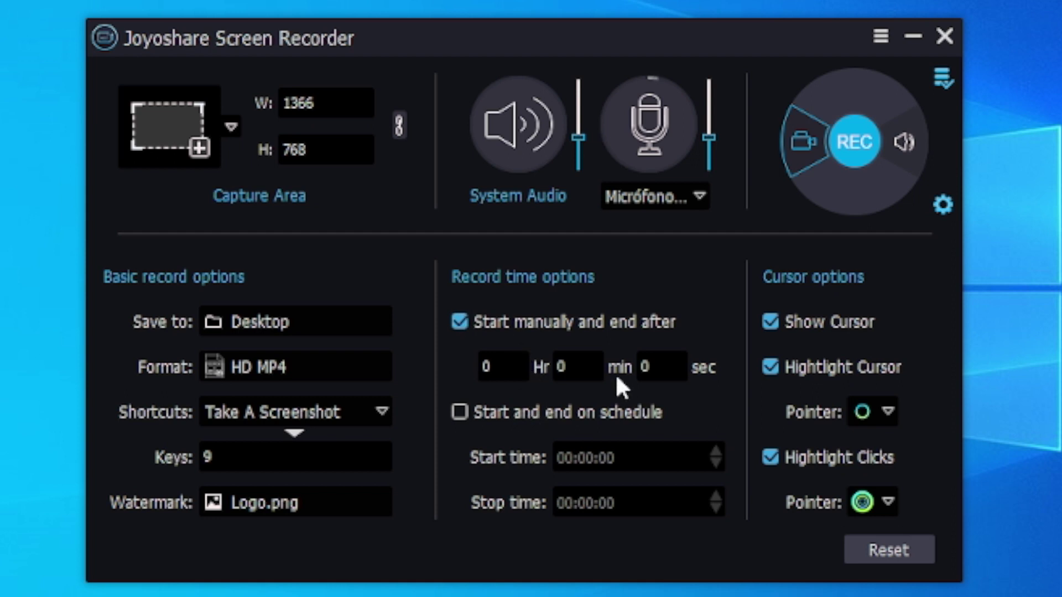
click(458, 413)
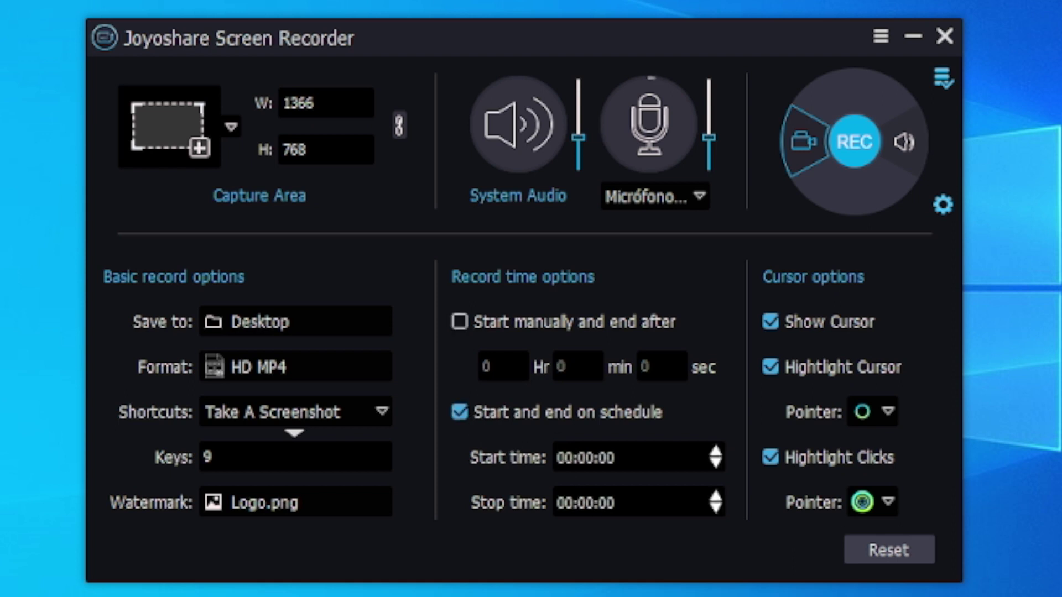
click(658, 412)
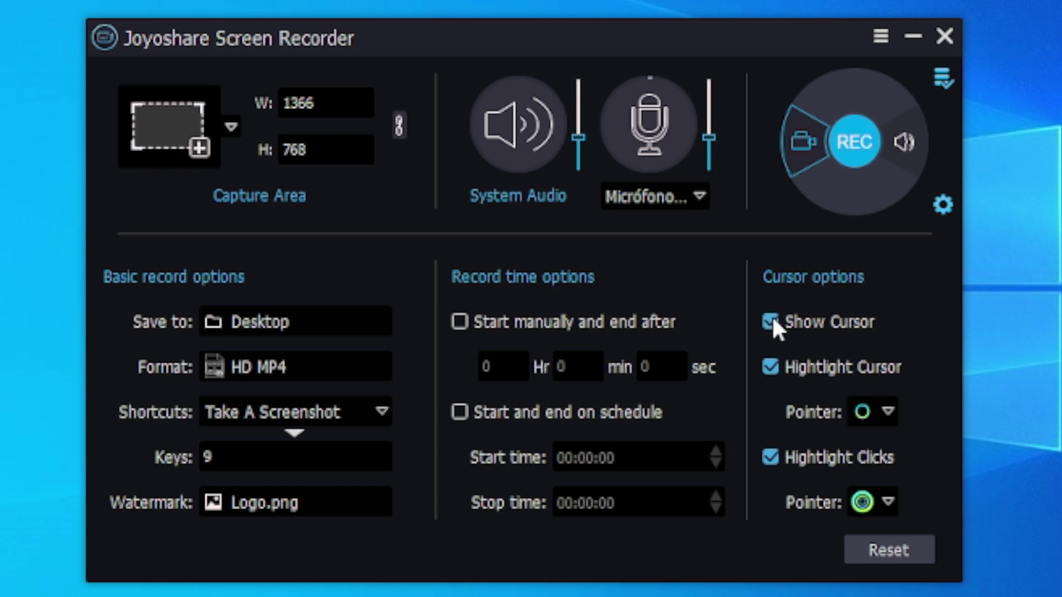
Step: Choose the multicolored arrow as the cursor highlight and the orange jagged ring as the click highlight, and collapse the recording options
click(889, 411)
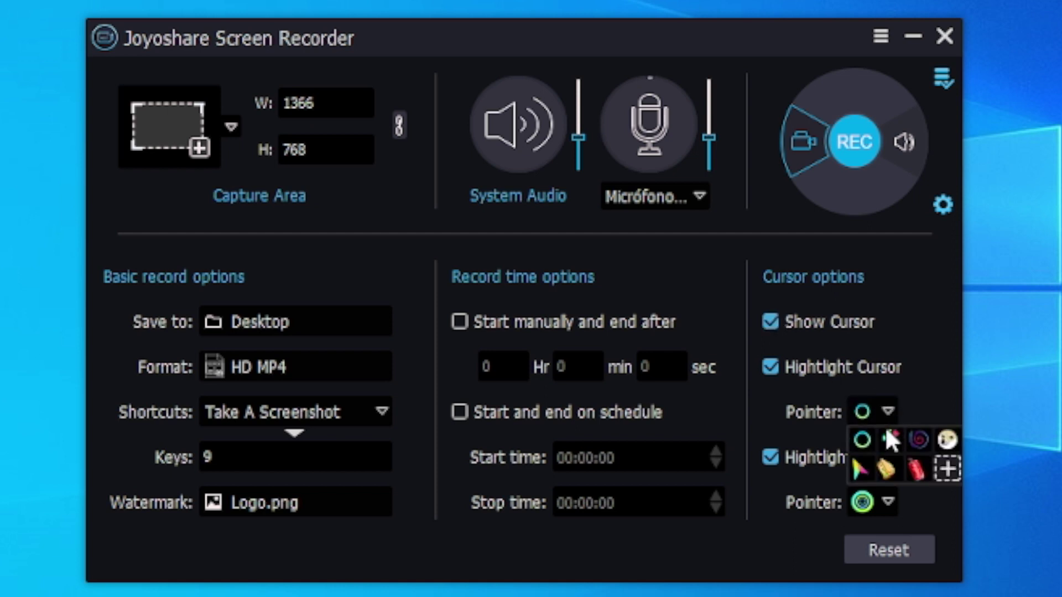
click(857, 467)
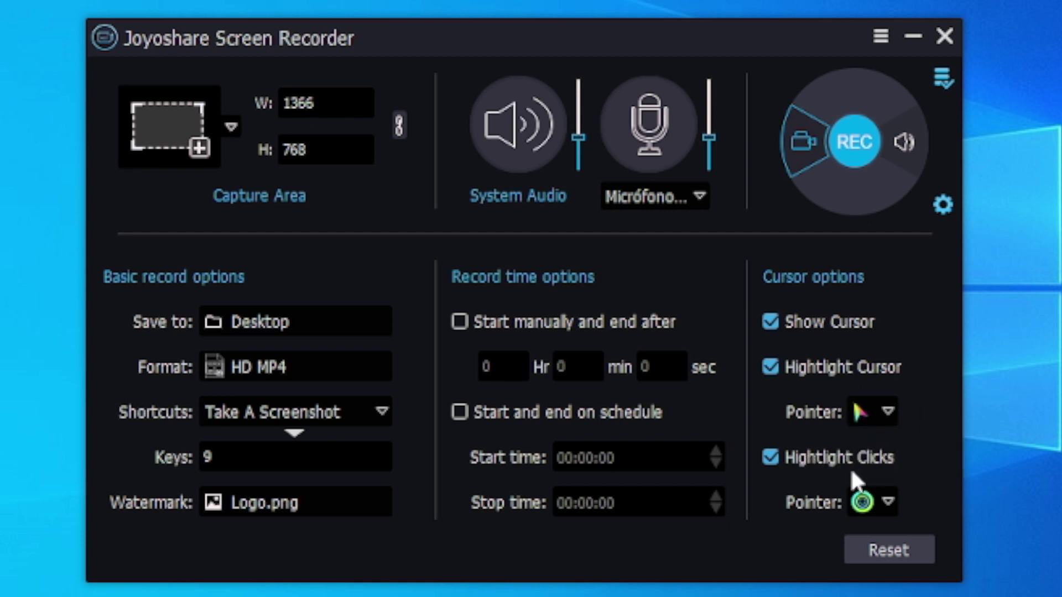
click(885, 501)
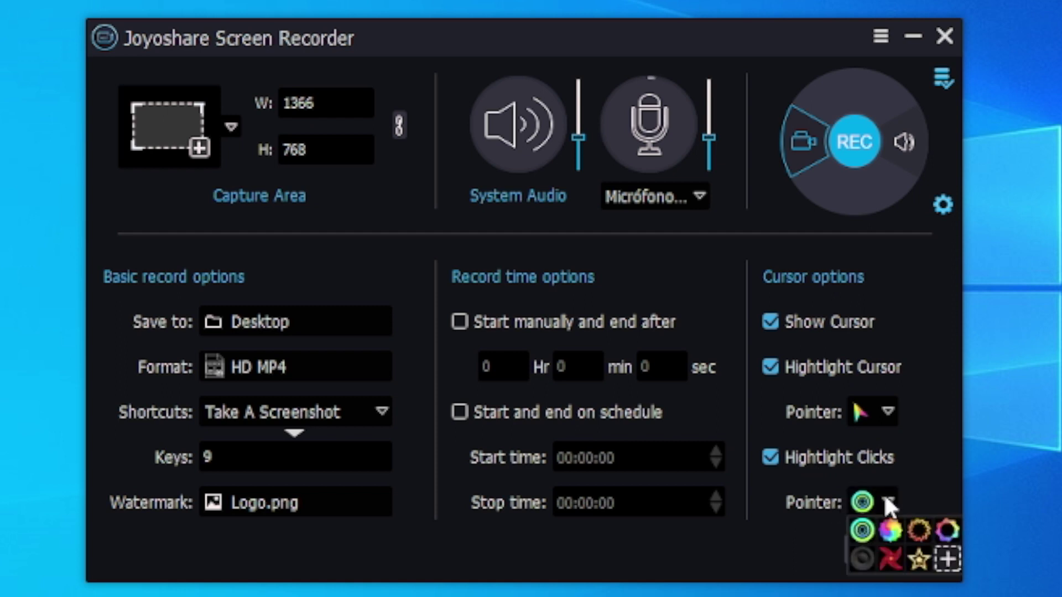
click(919, 526)
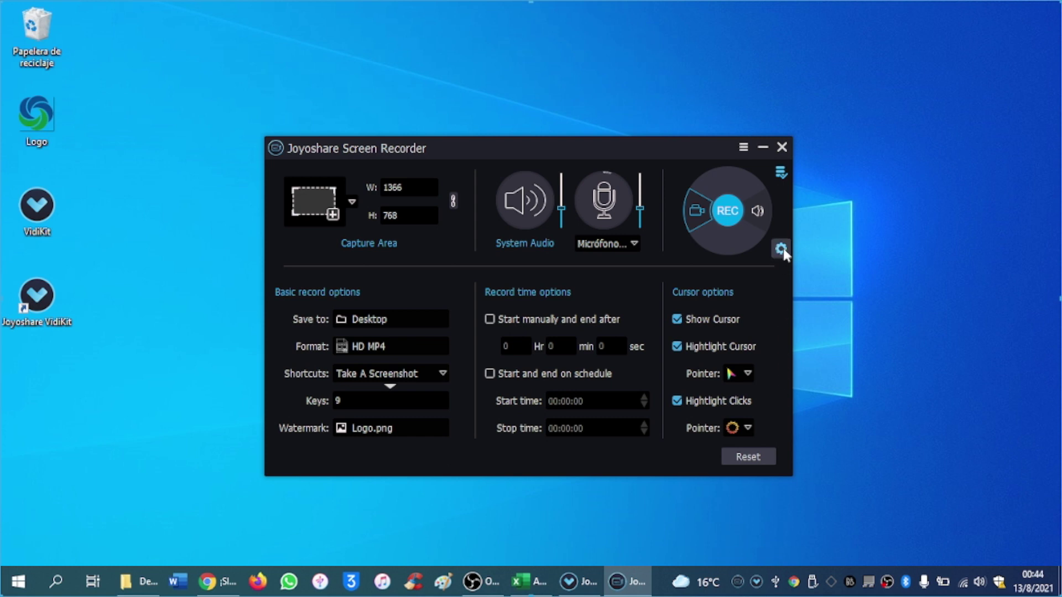
click(781, 250)
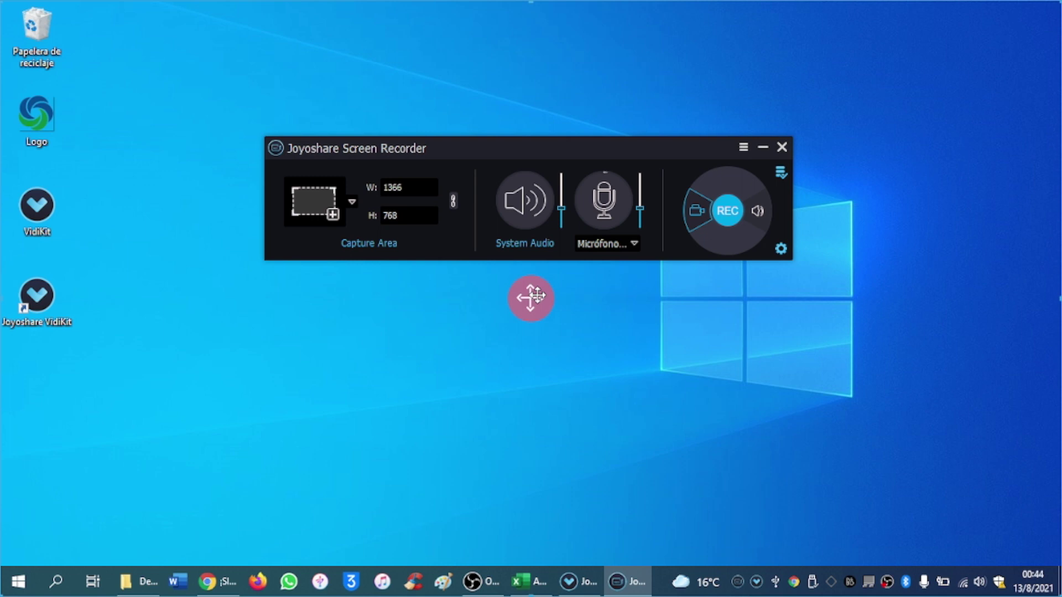
Step: Switch to the YouTube page in Chrome, fit a 631 × 350 capture area around the video player, and move the recorder window clear of it
click(221, 581)
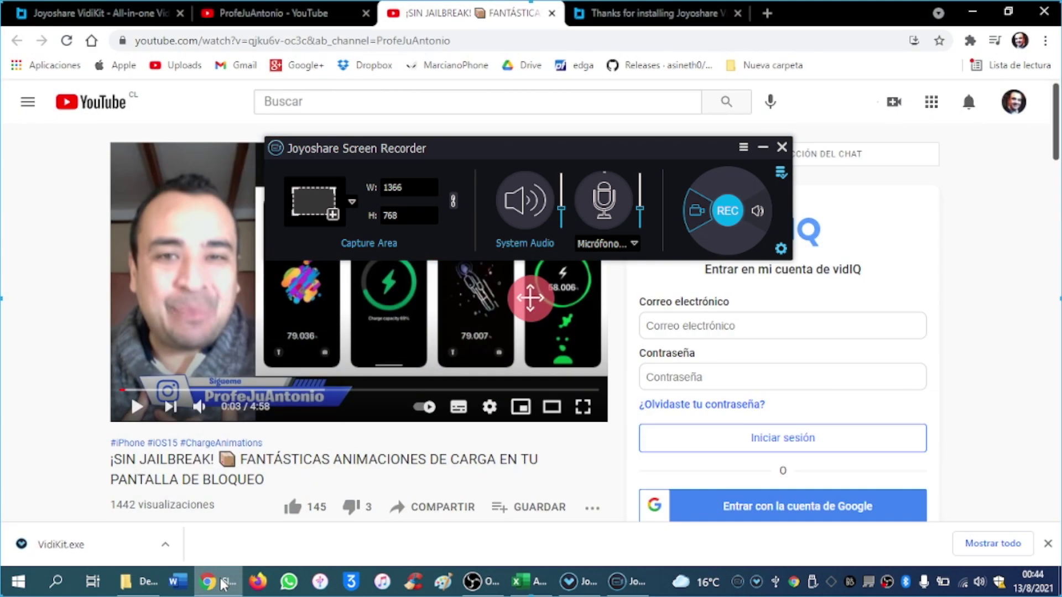
click(352, 202)
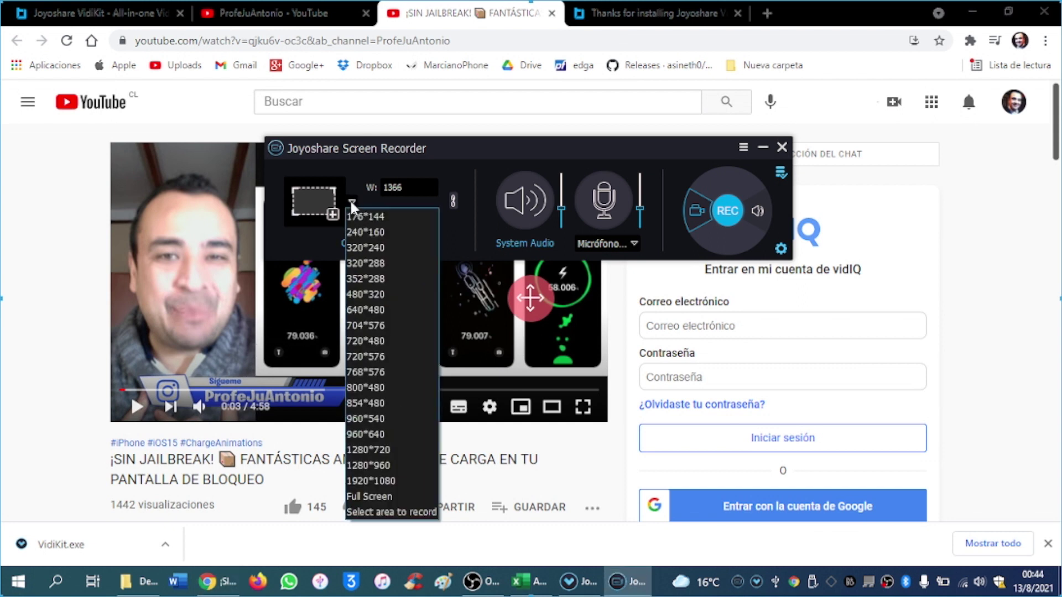
click(378, 511)
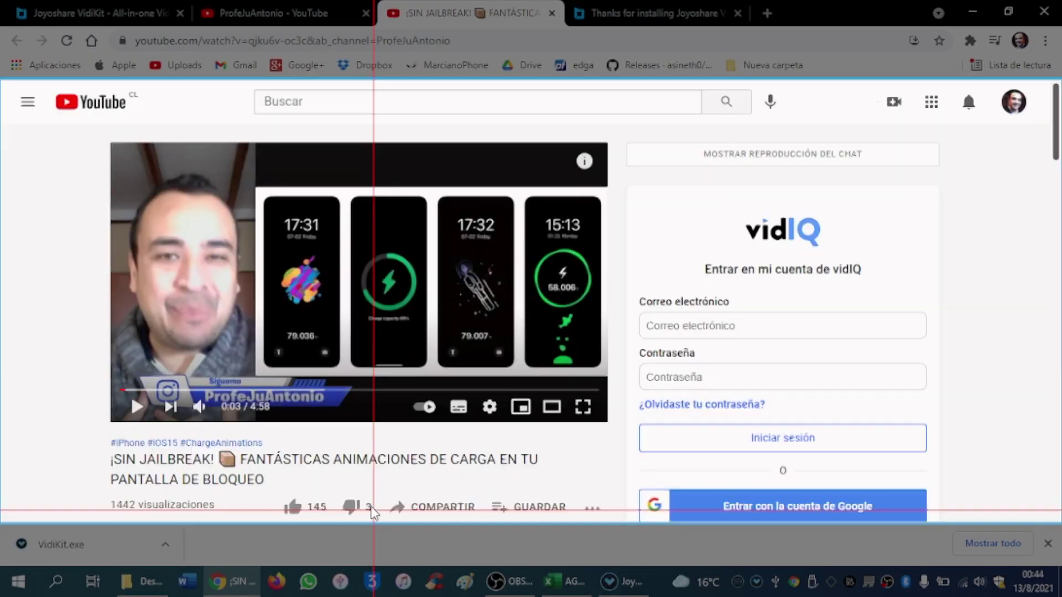
click(211, 256)
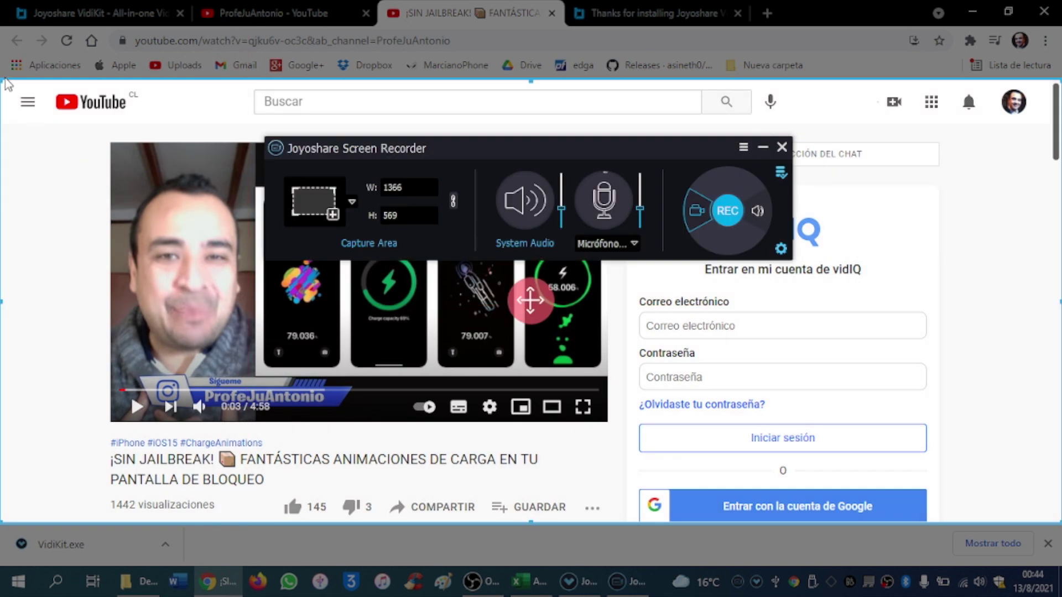
drag(1, 81, 115, 149)
drag(1057, 521, 607, 423)
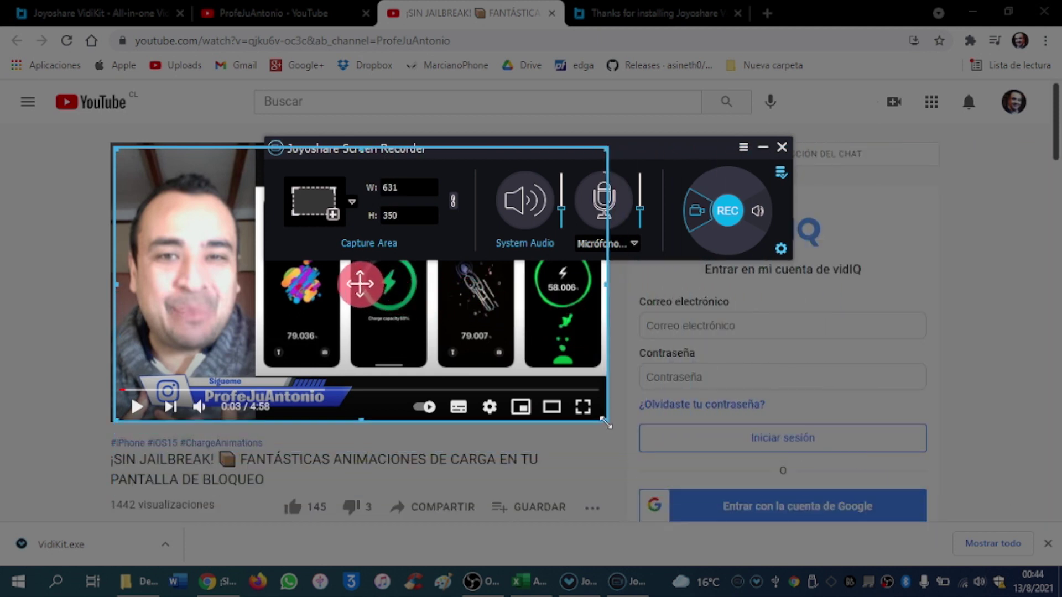
drag(629, 151, 621, 21)
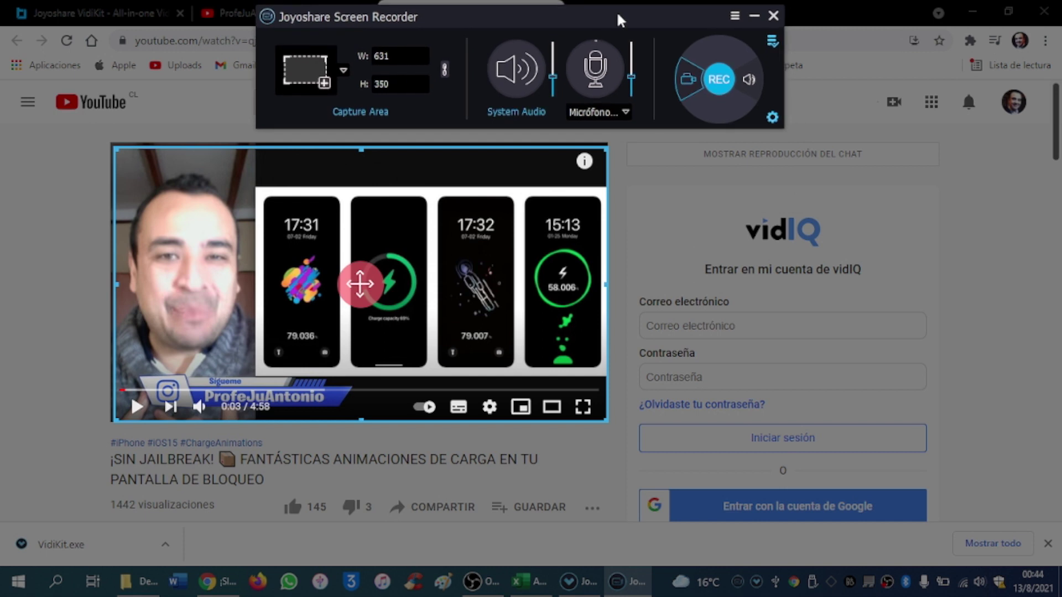
Step: Start recording the selected area, play the YouTube video, pause and resume the recording once, and stop it
click(718, 79)
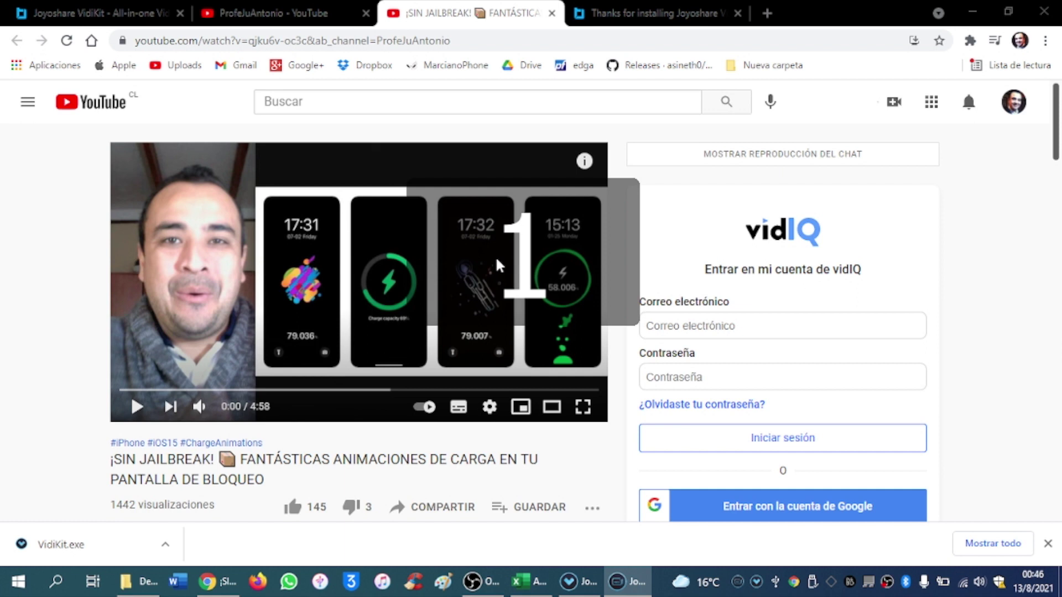
click(138, 406)
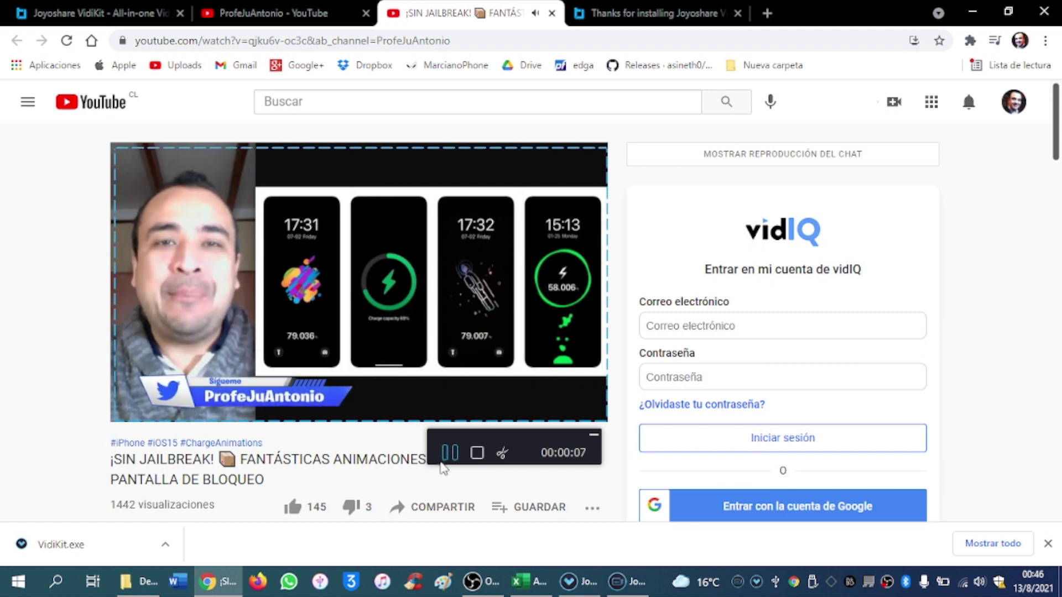
click(454, 453)
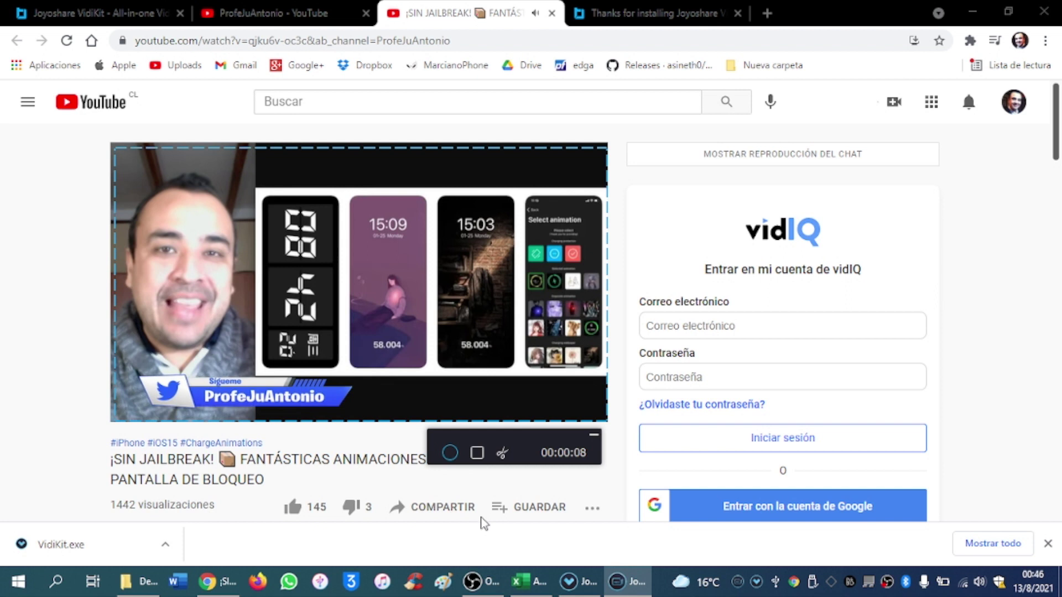
click(449, 453)
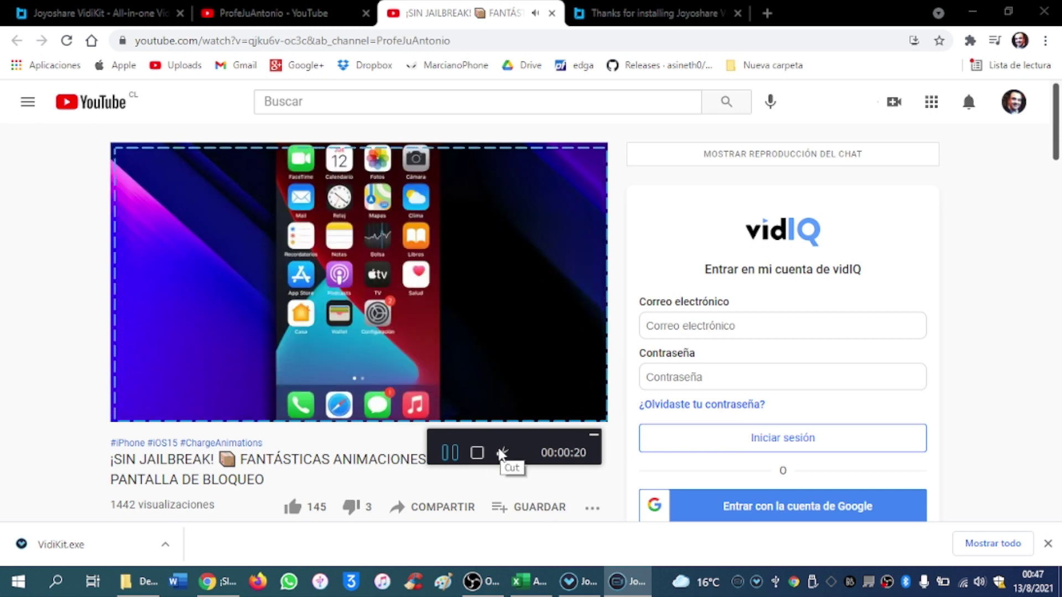
click(476, 453)
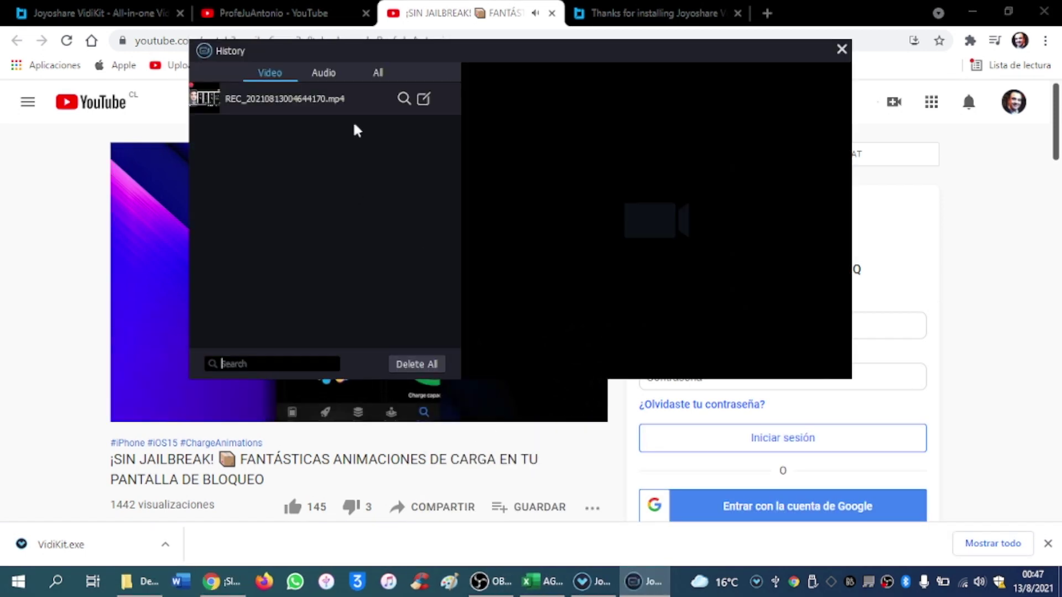
Step: Open the new recording's name for editing in the History window, leave it, and show the file in its folder
drag(339, 54, 272, 127)
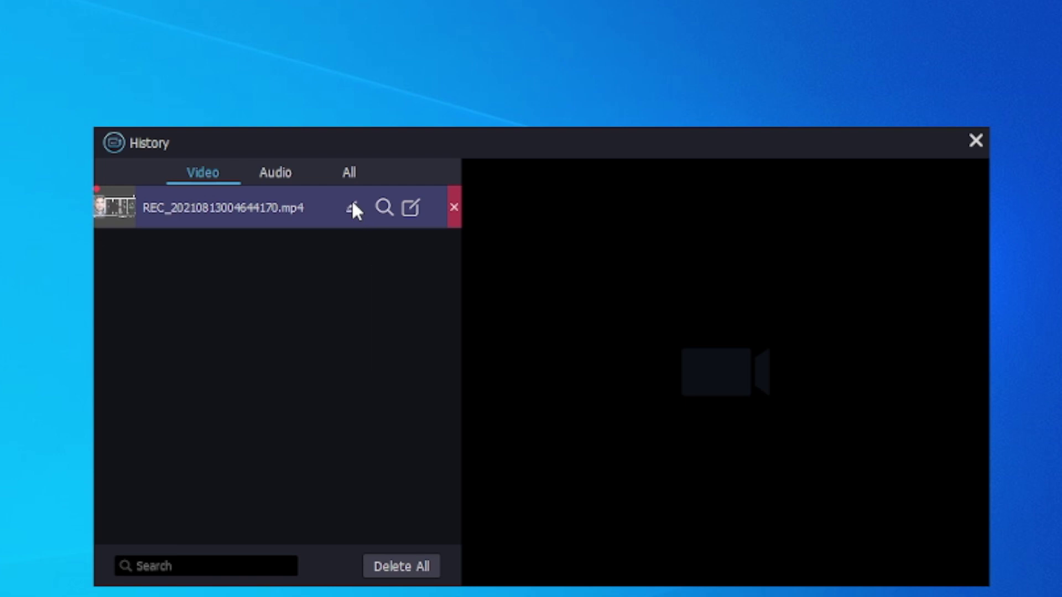
click(351, 206)
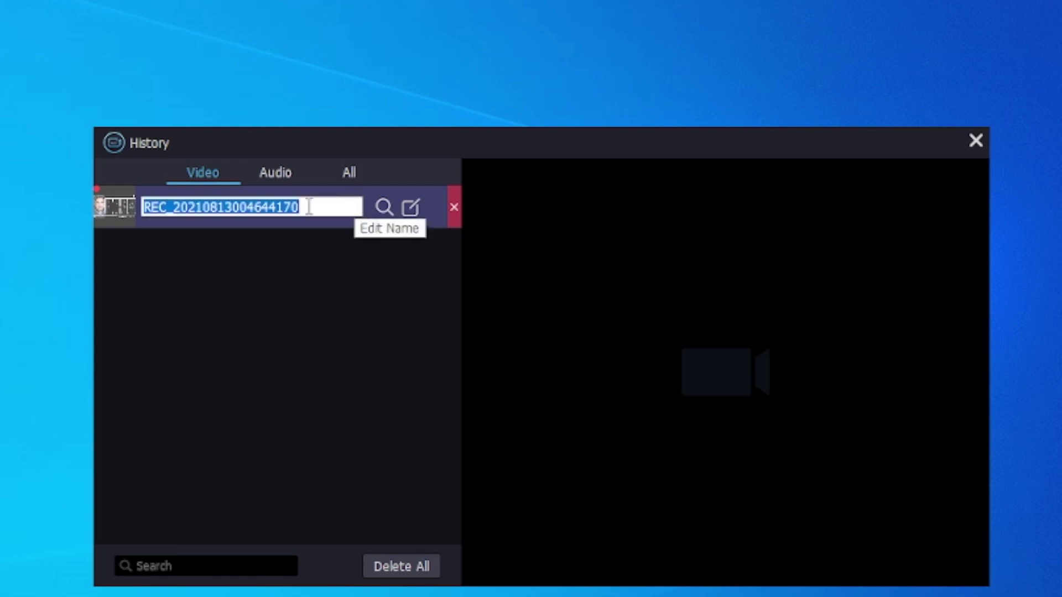
click(320, 305)
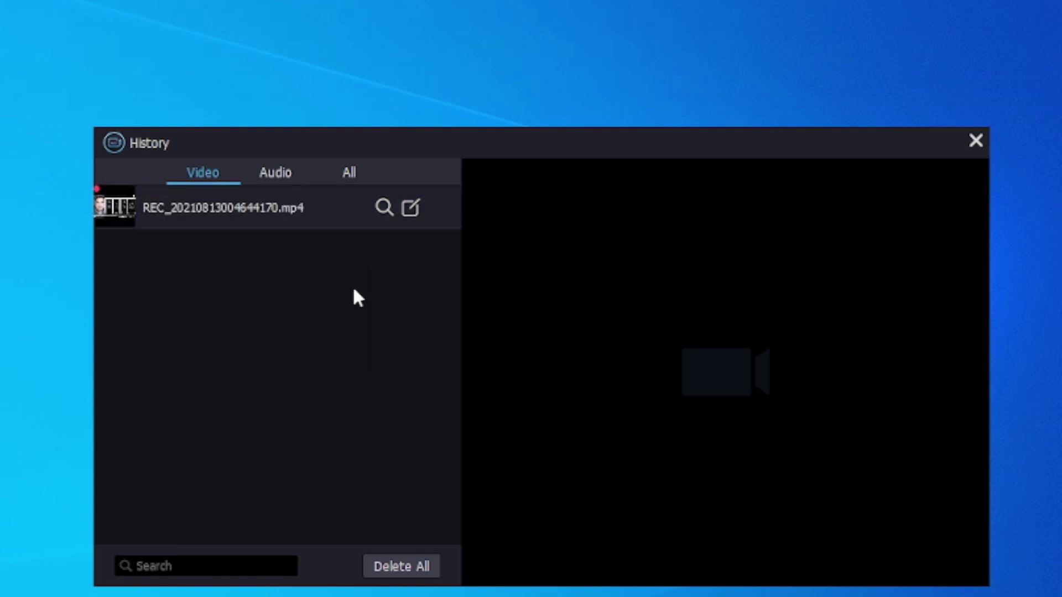
click(382, 205)
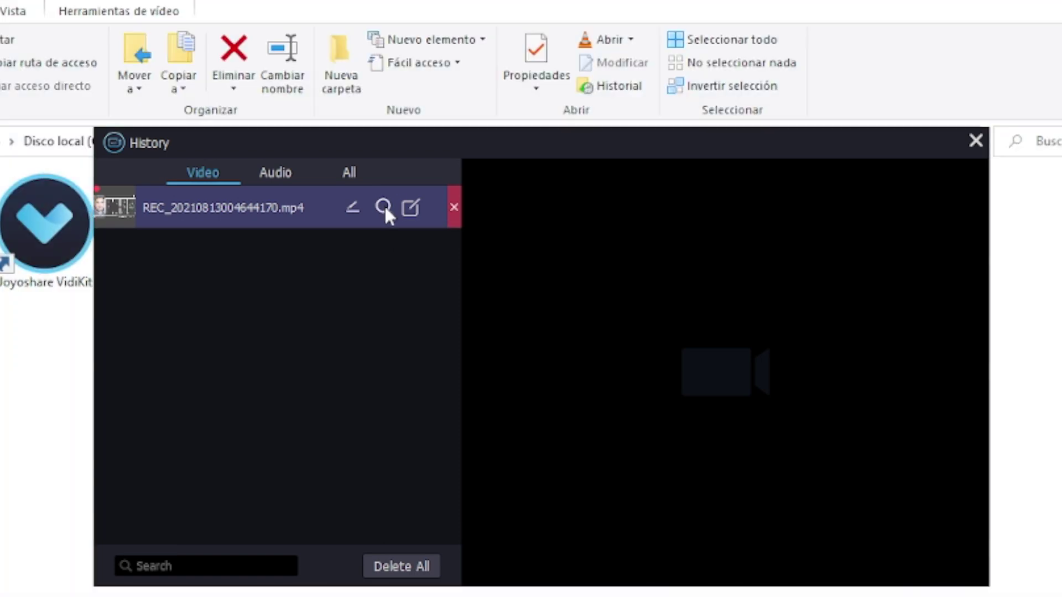
drag(381, 141, 359, 350)
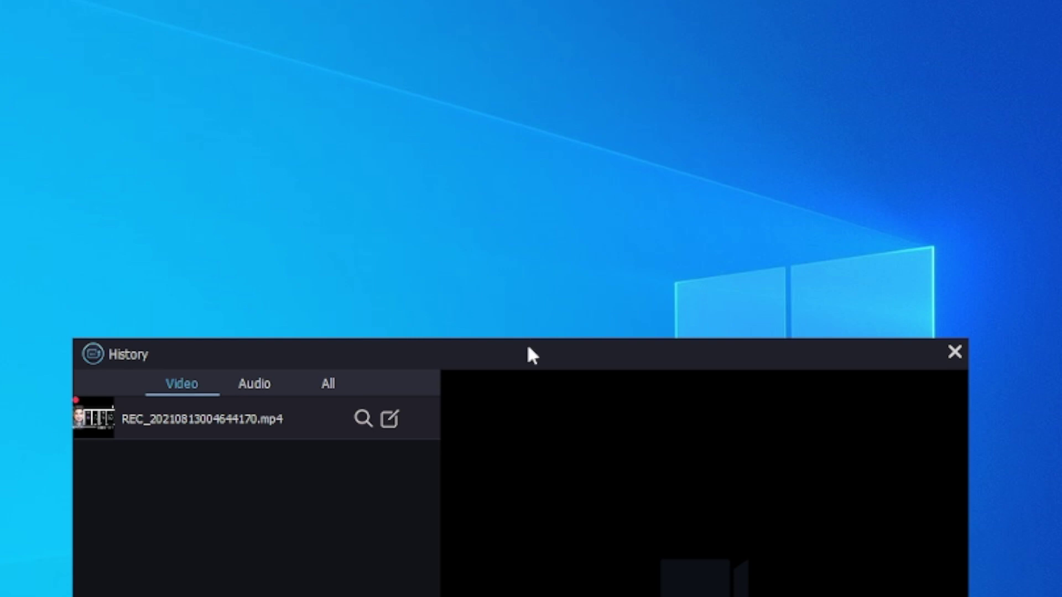
drag(528, 348, 541, 119)
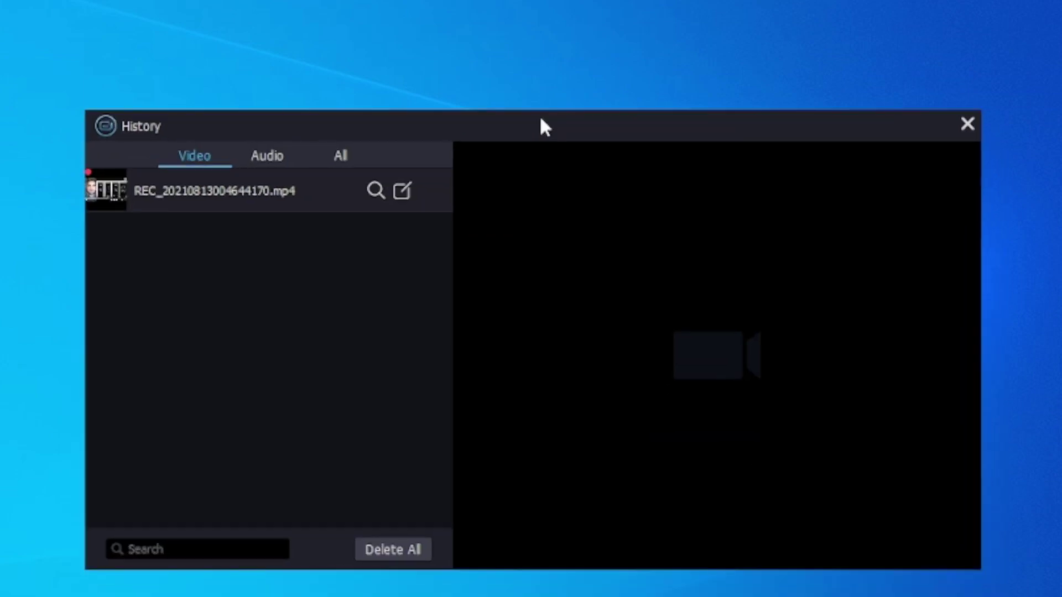
Step: Open the recording for editing, pause its playback, and move the trim start to about 00:00:17.572
click(401, 190)
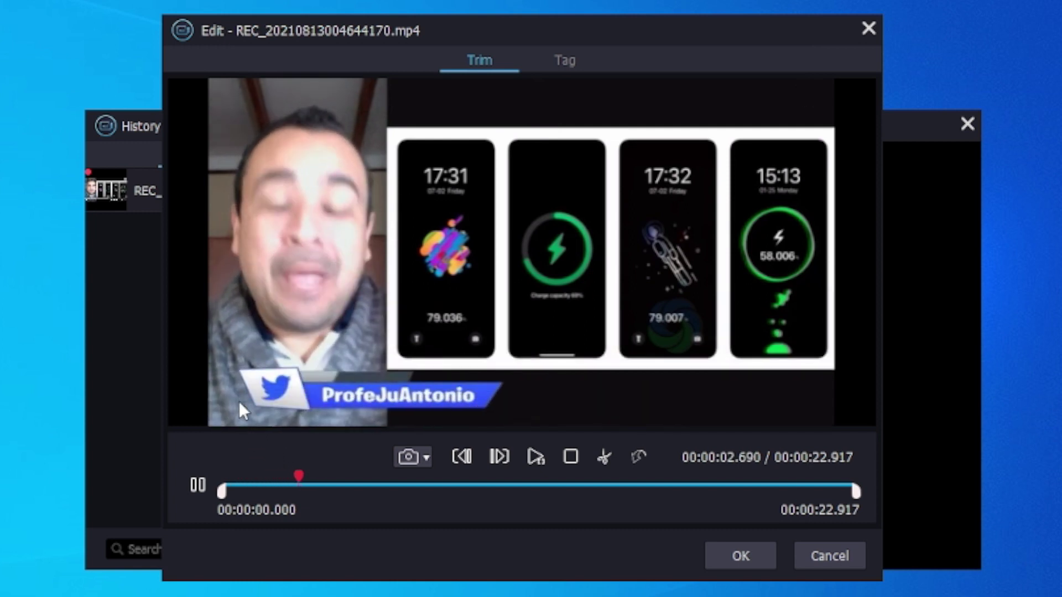
drag(315, 481, 225, 485)
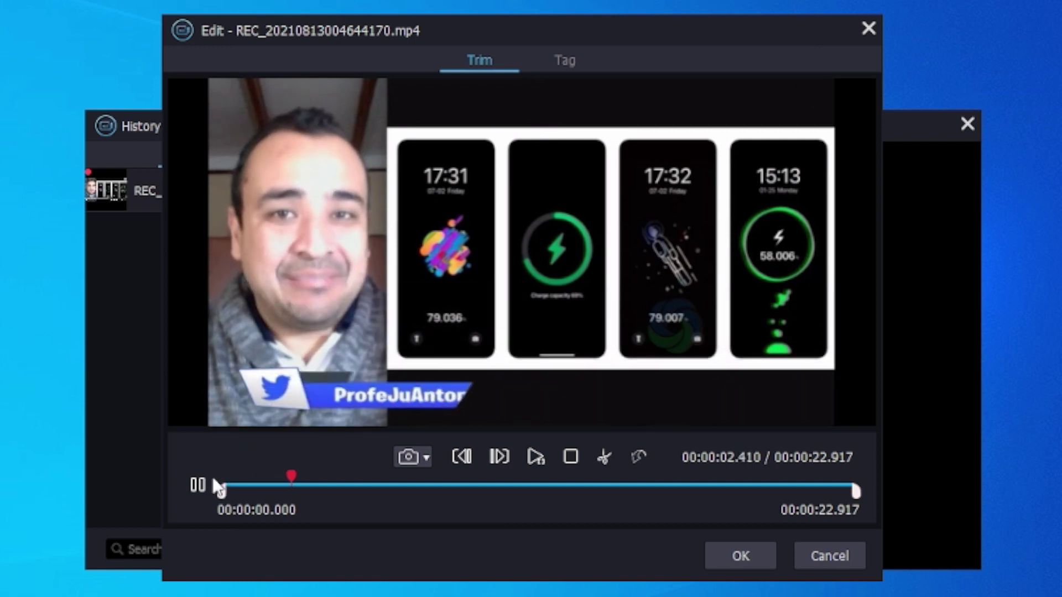
click(198, 485)
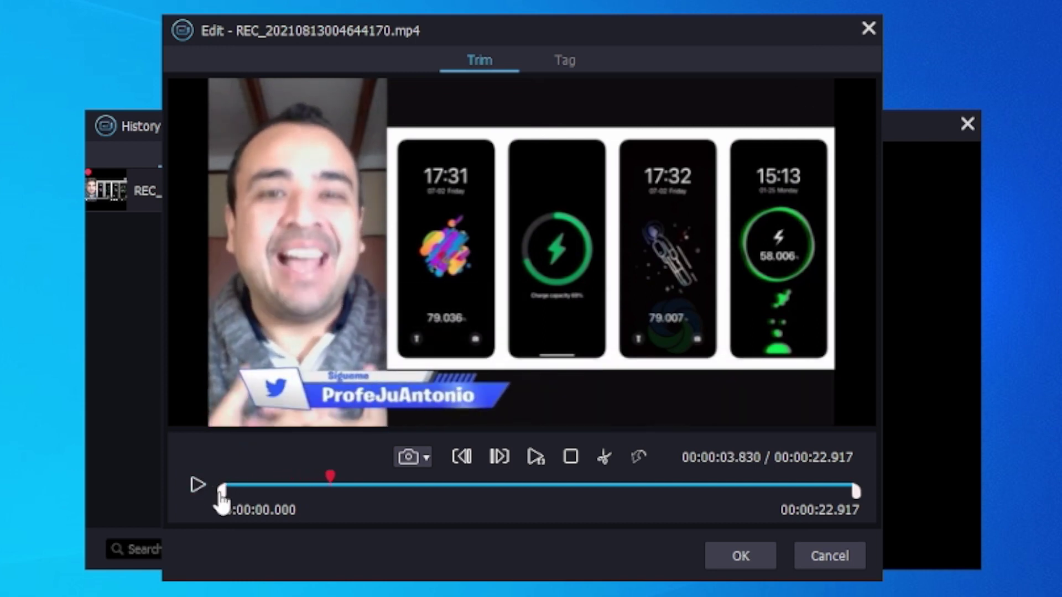
drag(225, 492, 708, 491)
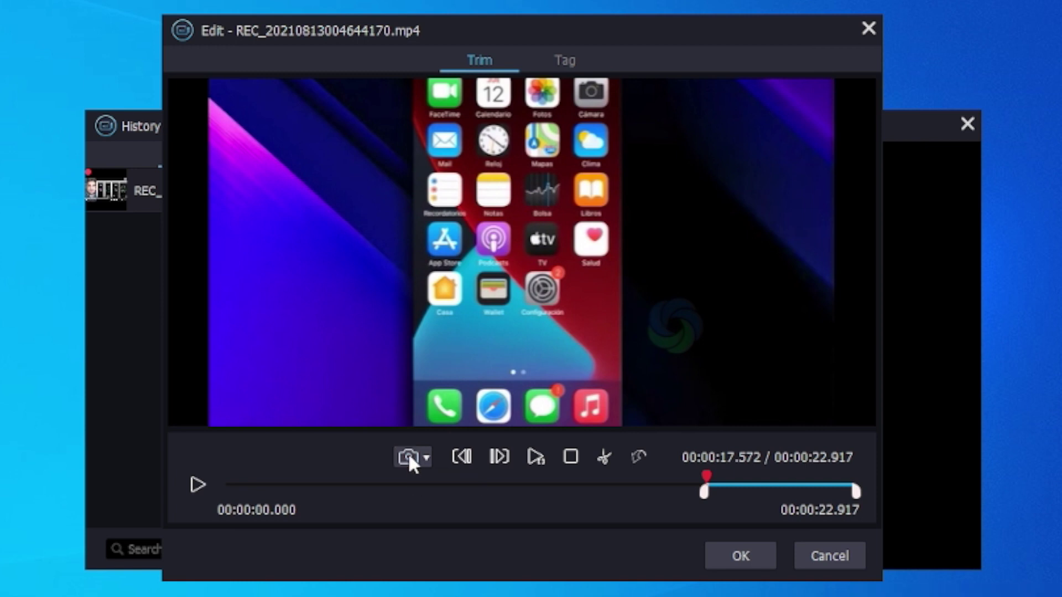
Step: Open the snapshot folder, examine the snapshot format and save location settings, and cancel the dialog
click(427, 459)
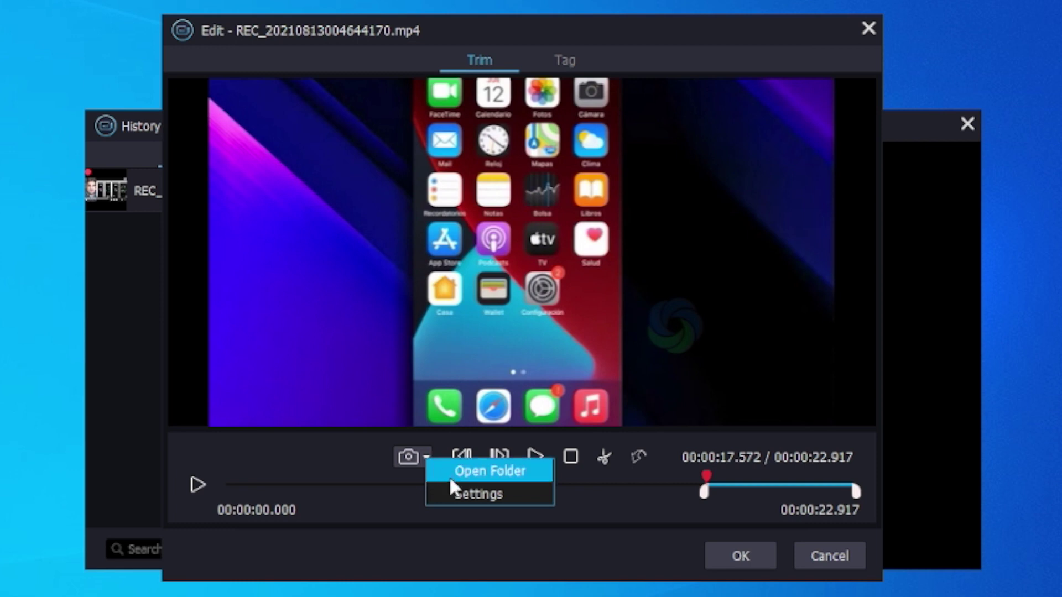
click(495, 473)
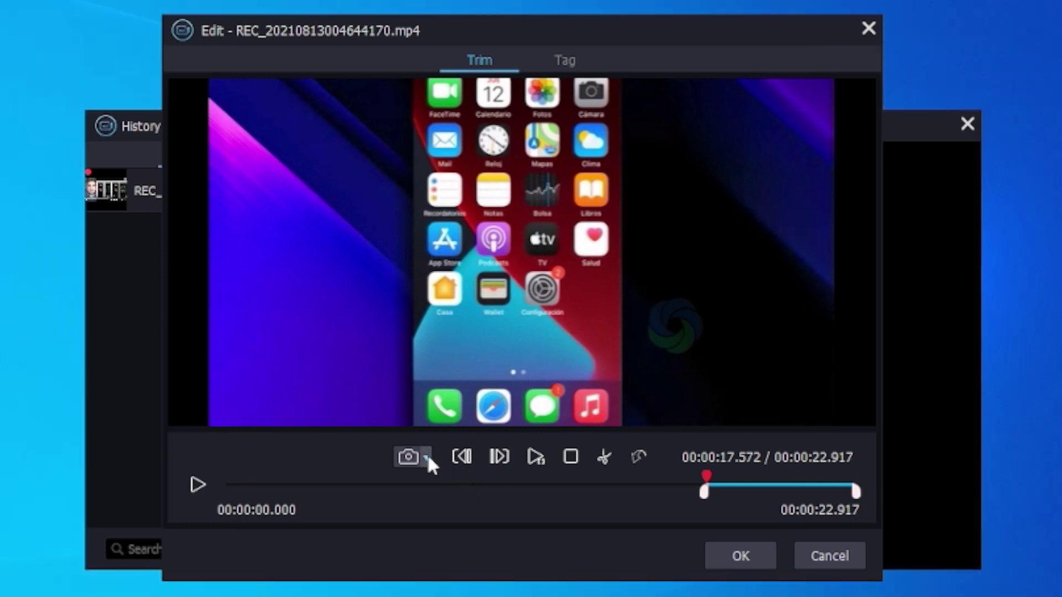
click(428, 457)
click(453, 490)
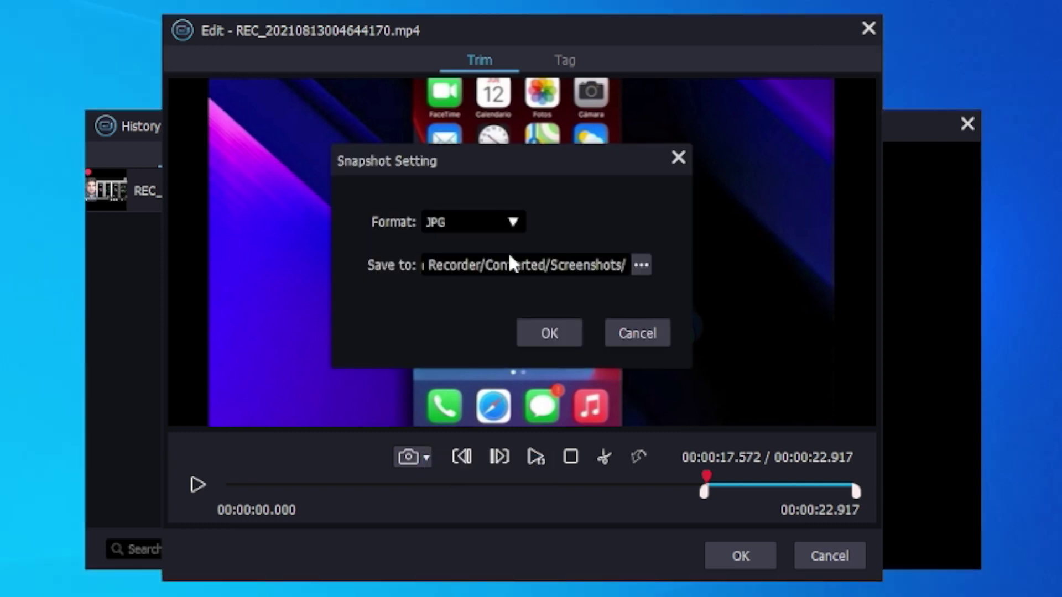
click(510, 220)
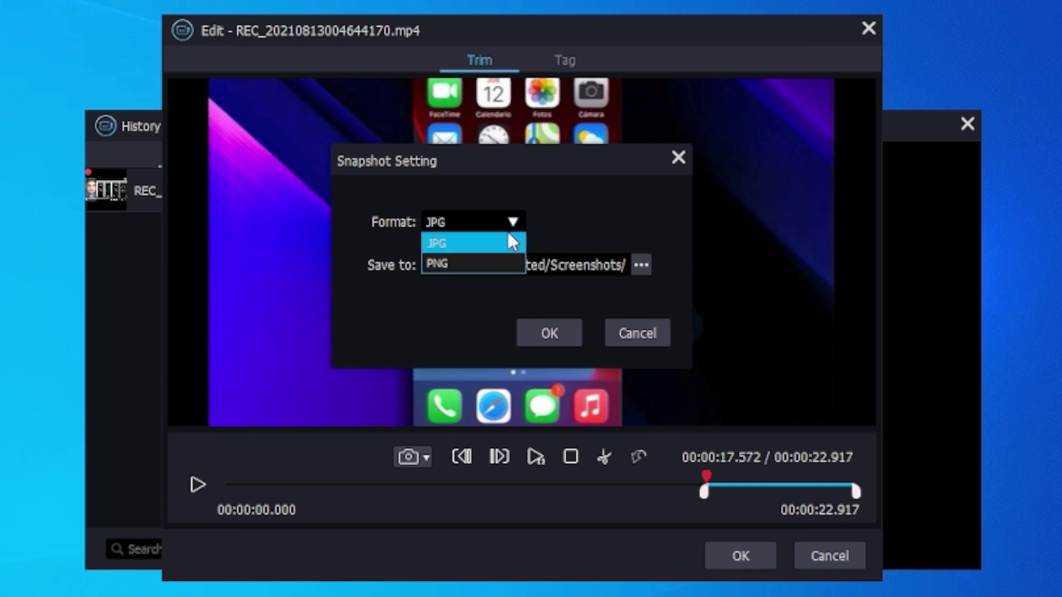
click(509, 239)
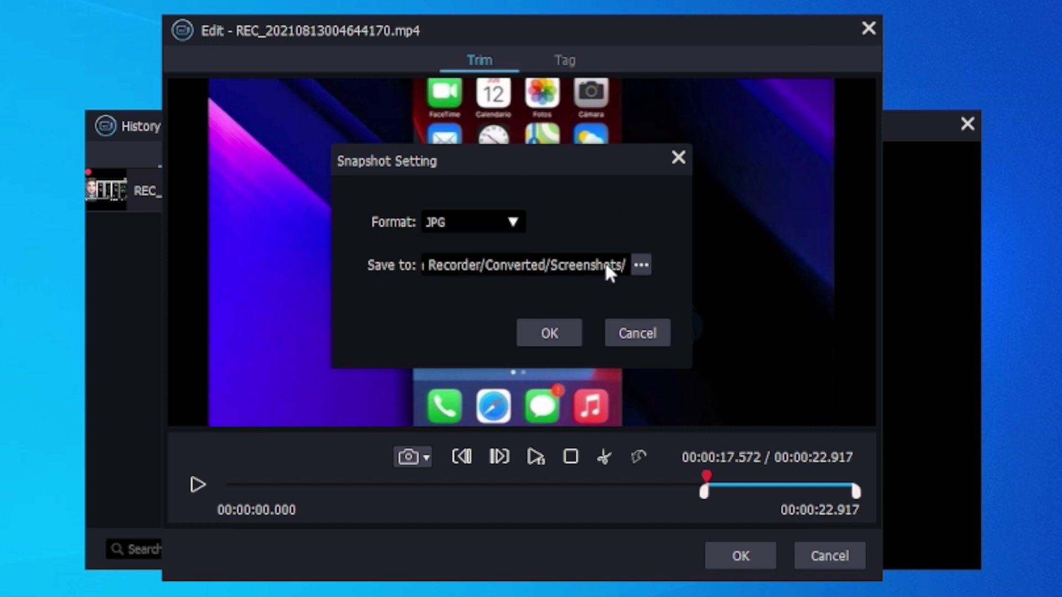
click(636, 333)
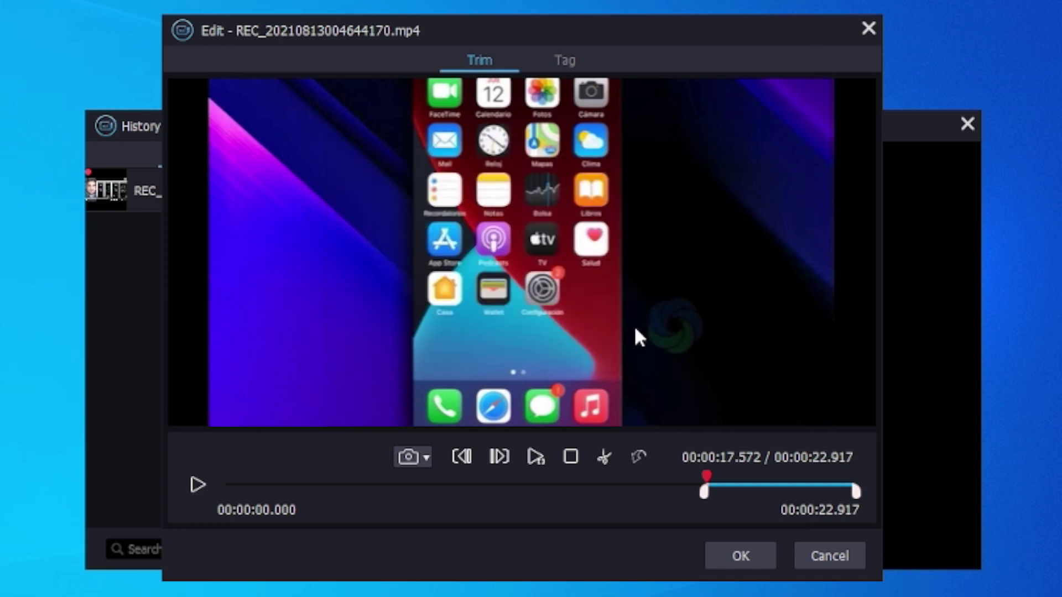
Step: Reset the recording's trim range, move the trim start to about 00:00:12.227, and reset the range again
click(637, 457)
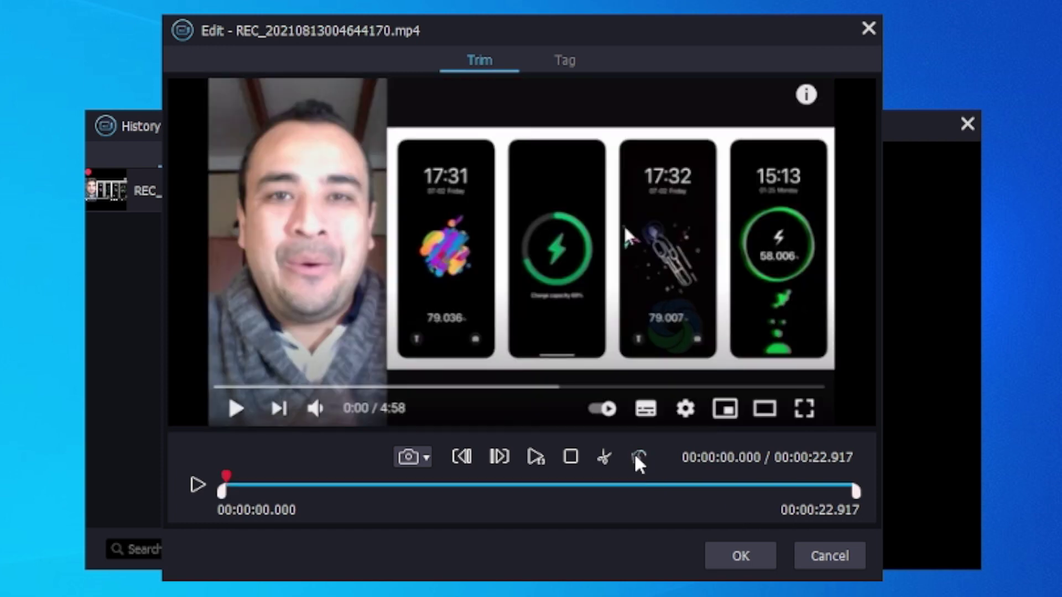
drag(225, 492, 556, 491)
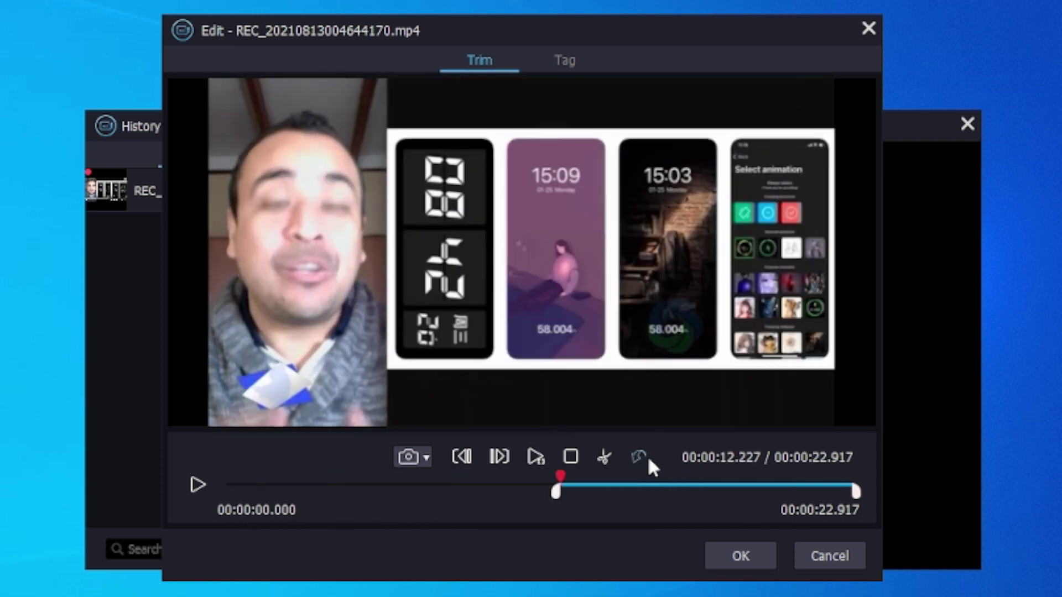
click(639, 457)
Step: Move the trim start to about 00:00:17.187 and cut the recording to the selected range
drag(221, 491, 702, 494)
click(692, 495)
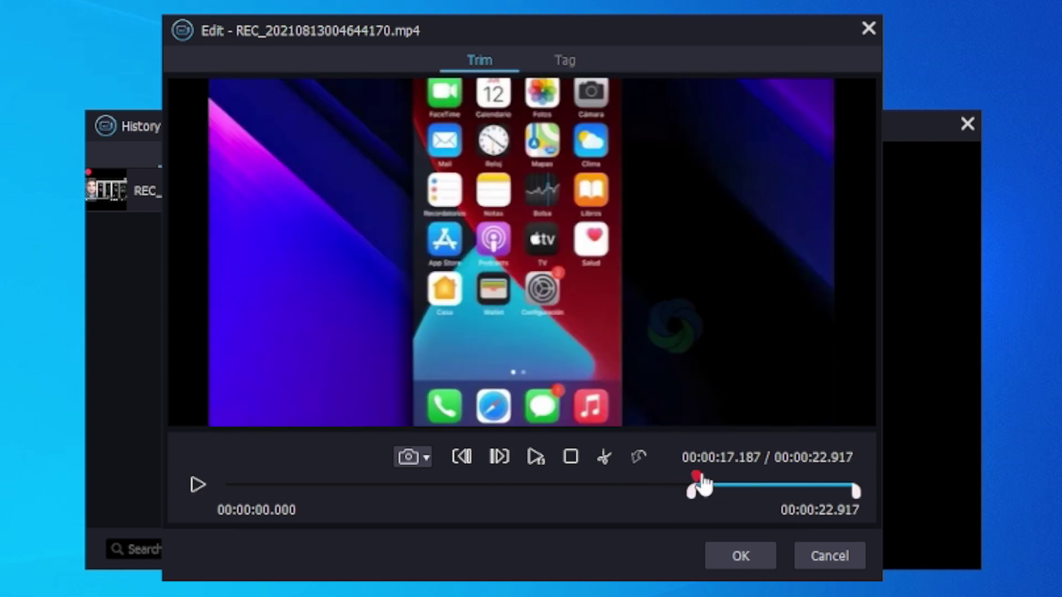
click(606, 460)
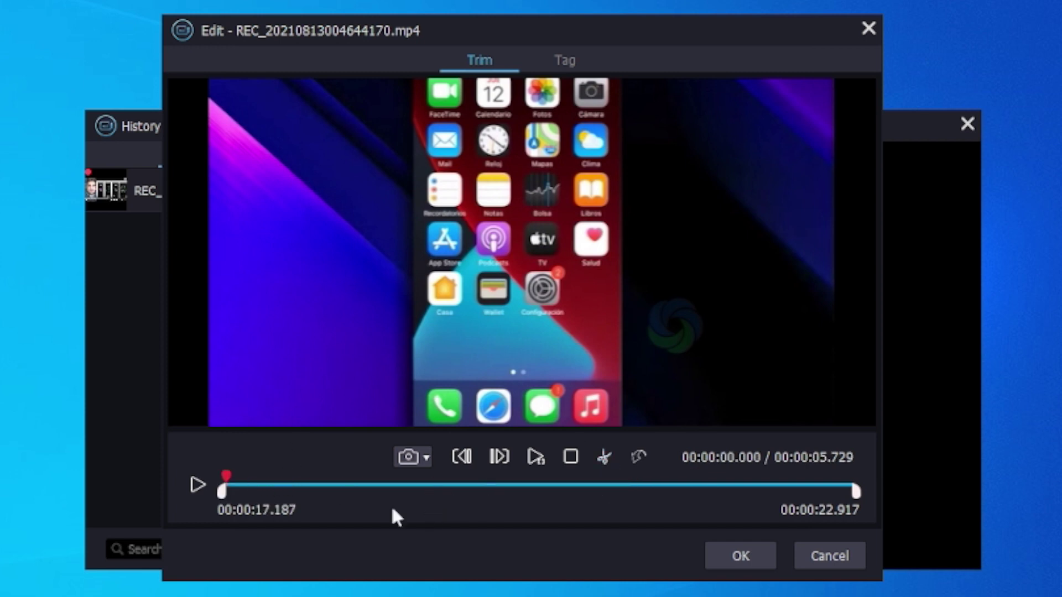
Step: Play the trimmed clip as a preview, pause it, and save the trimmed clip
click(198, 486)
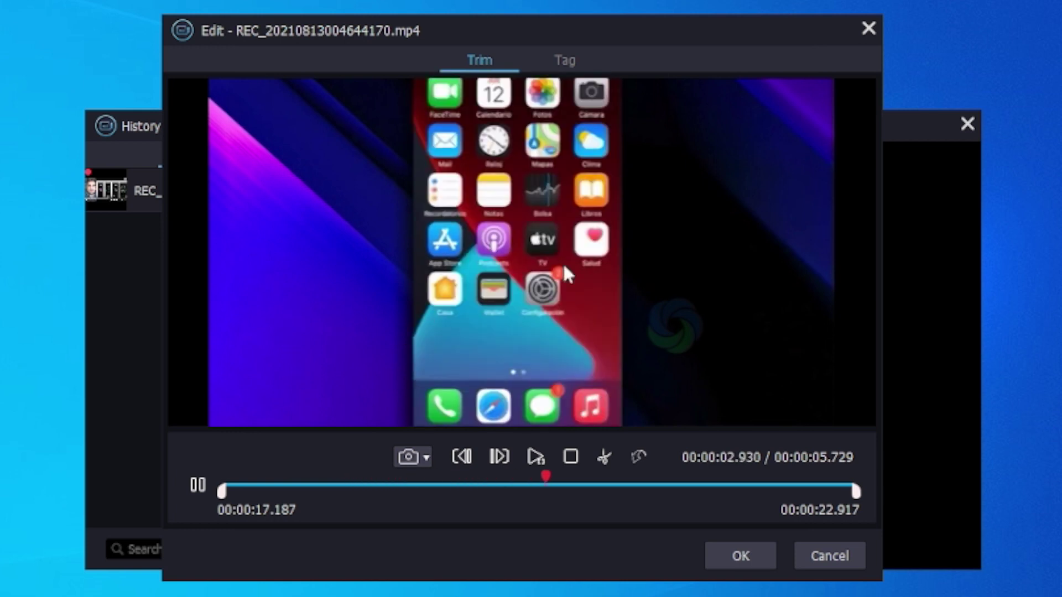
click(198, 486)
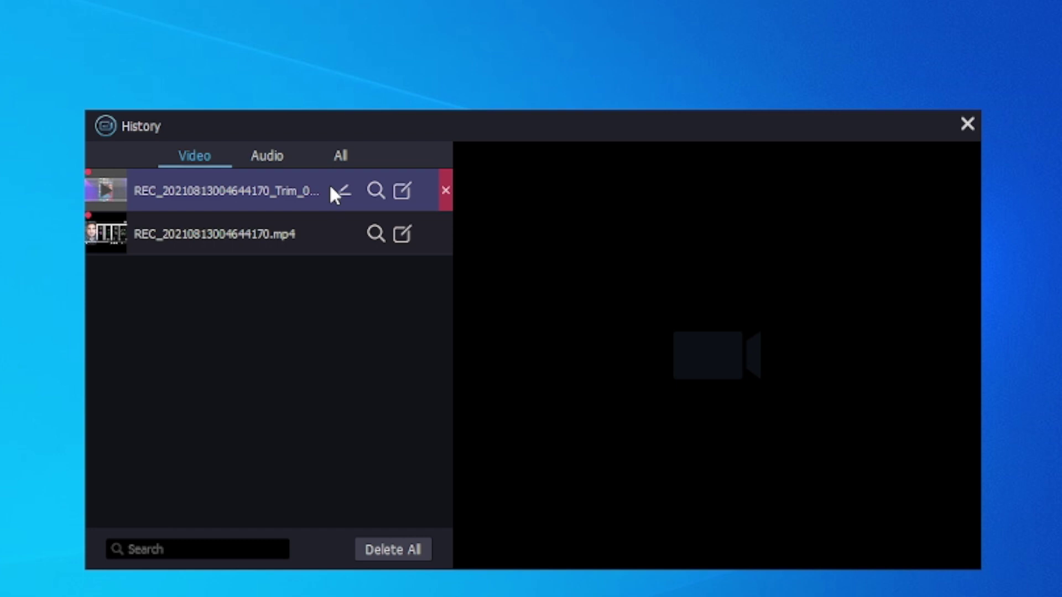
Step: Close the History window, move the recorder window over the capture area, and open the recording history again
mouse_move(285, 202)
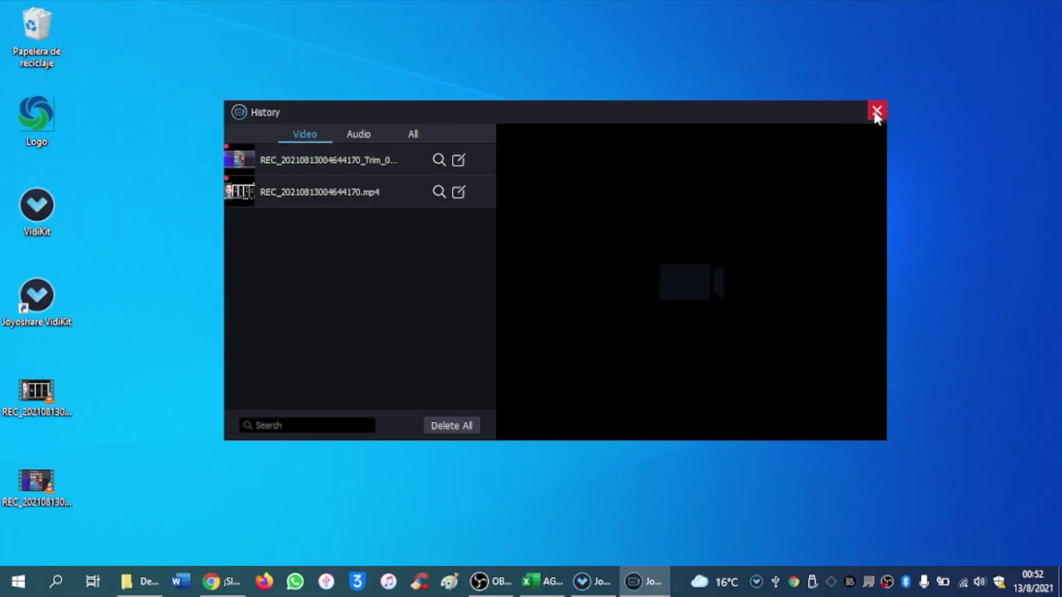
click(876, 113)
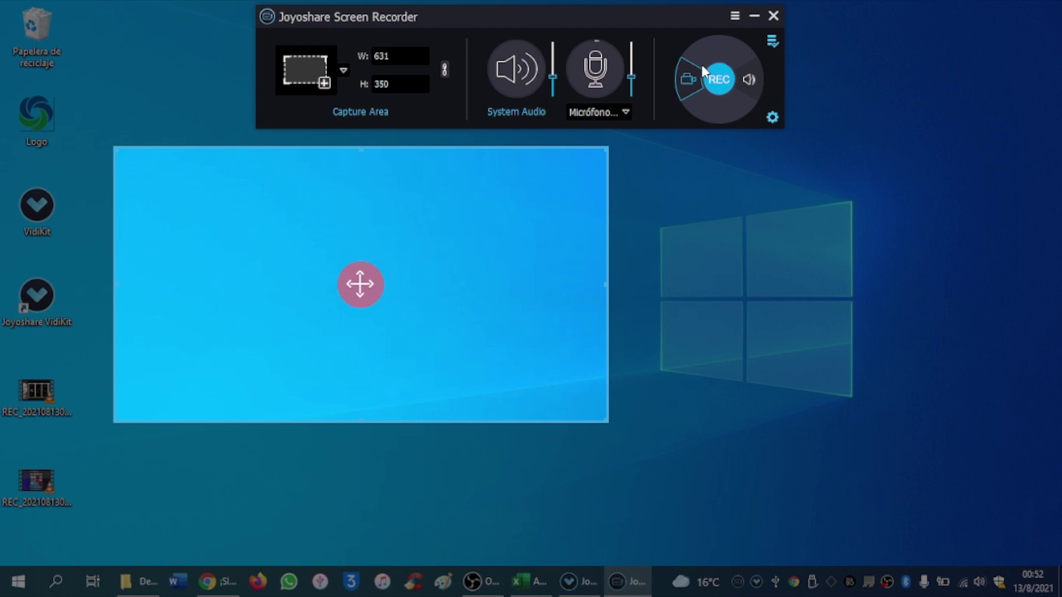
drag(676, 26, 513, 216)
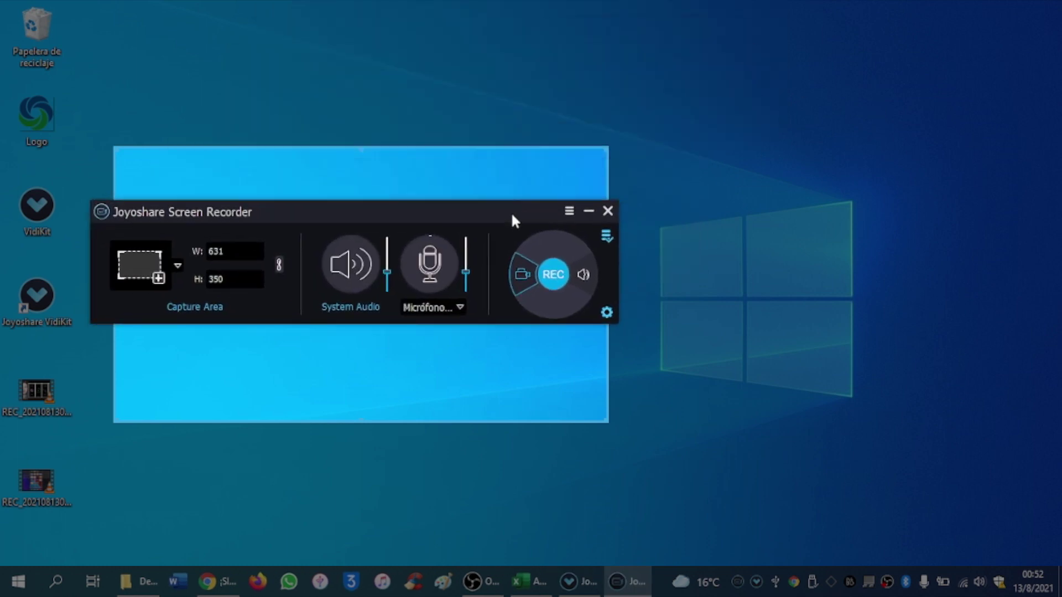
click(606, 234)
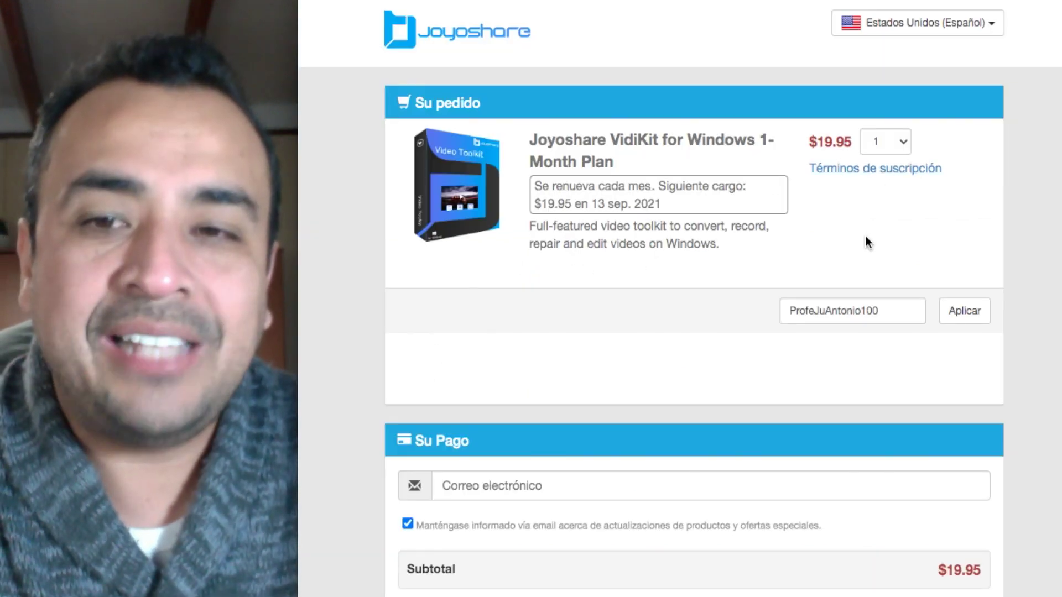
Step: On the Joyoshare checkout page, apply the coupon code to the VidiKit 1-Month Plan and the code PROFE to the 1-PC order
drag(887, 311, 784, 313)
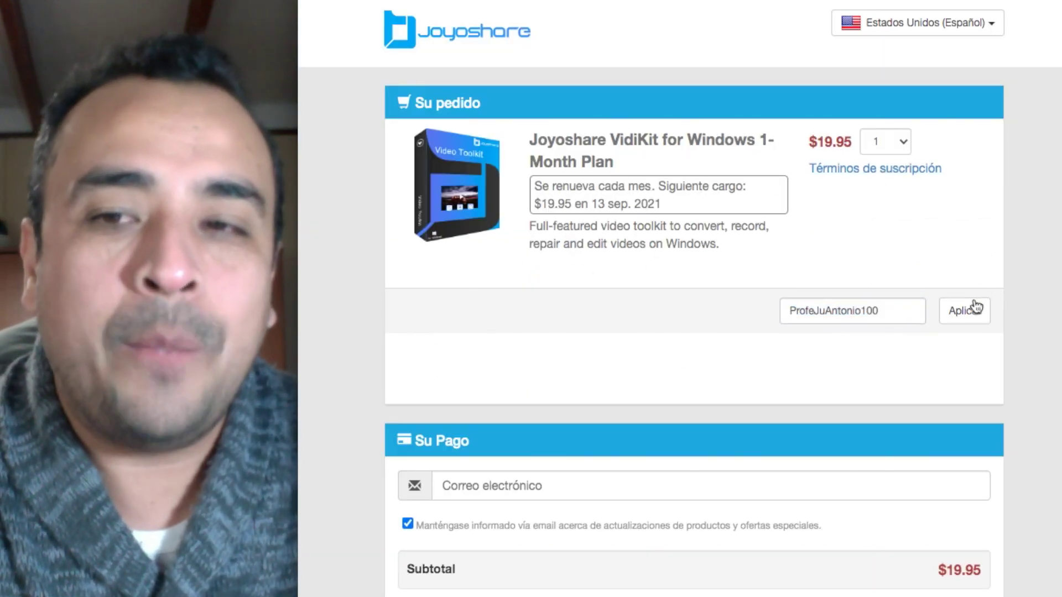
click(972, 311)
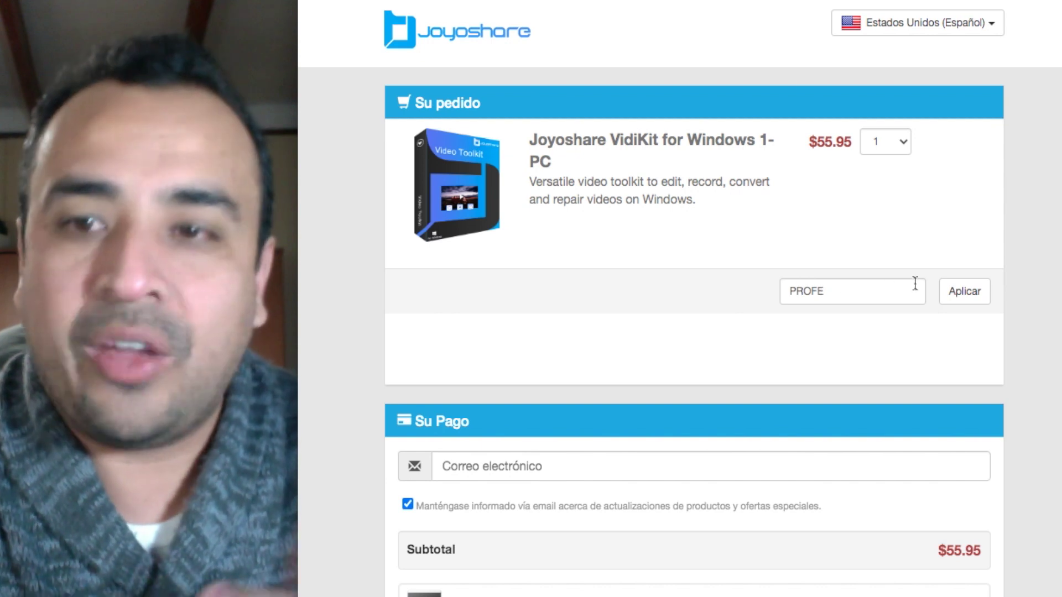
click(968, 292)
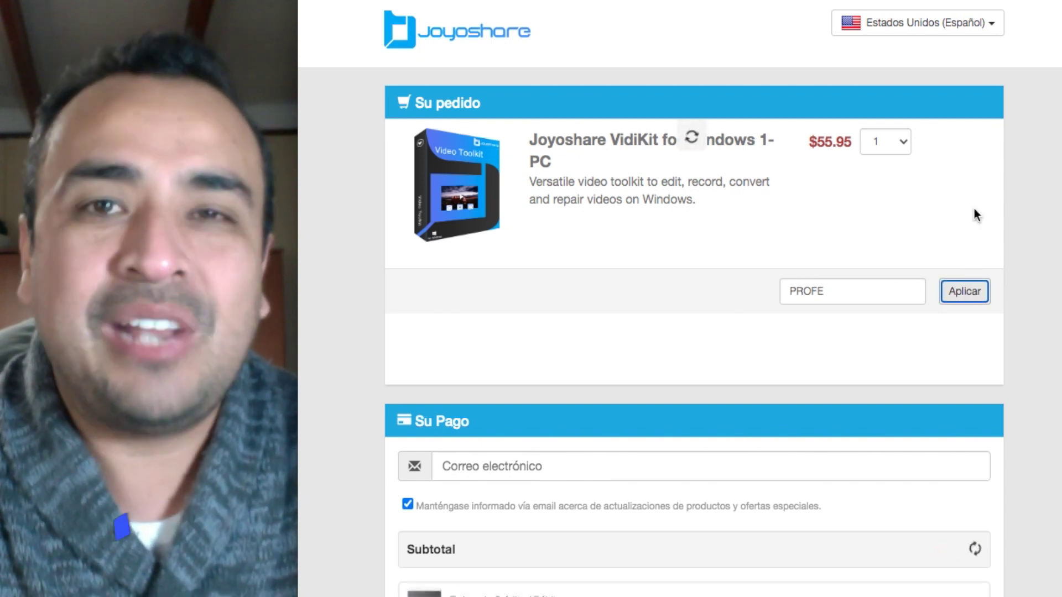